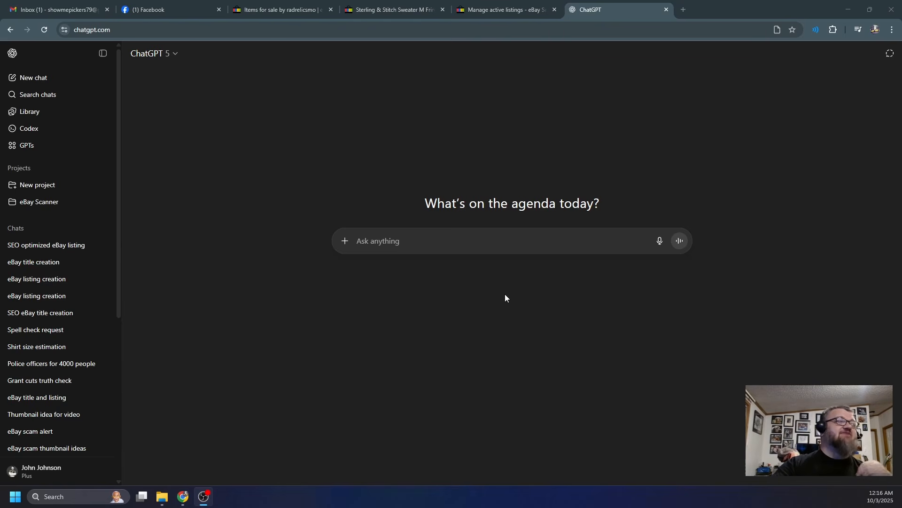
Ask for an SEO optimized eBay listing and a title as well, saying that photos are going to be uploaded.
click(519, 240)
text(I am going to upload photos and I would love for you to make an SEO optimized listing for ebay and a title as well.)
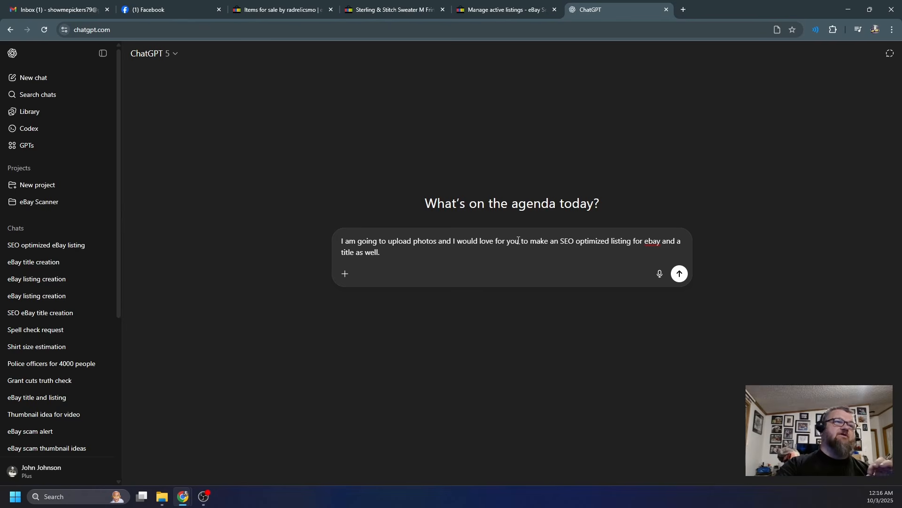
key(Return)
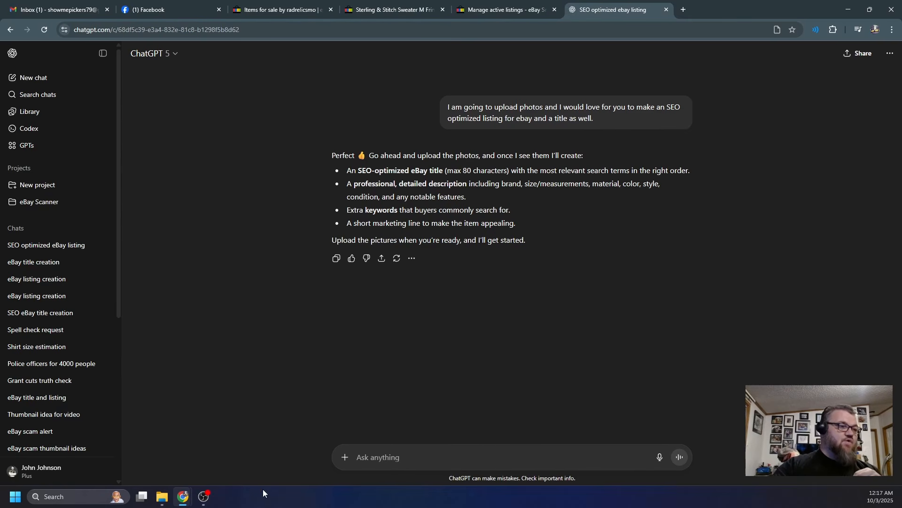
Switch to the eBay Photos folder in File Explorer and look through its item photos.
mouse_move(184, 499)
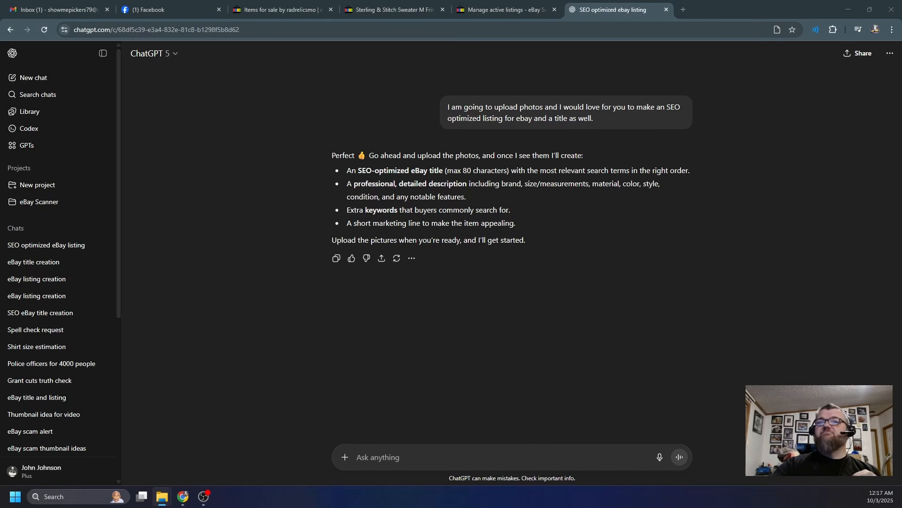
key(alt+Tab)
drag(603, 141, 539, 104)
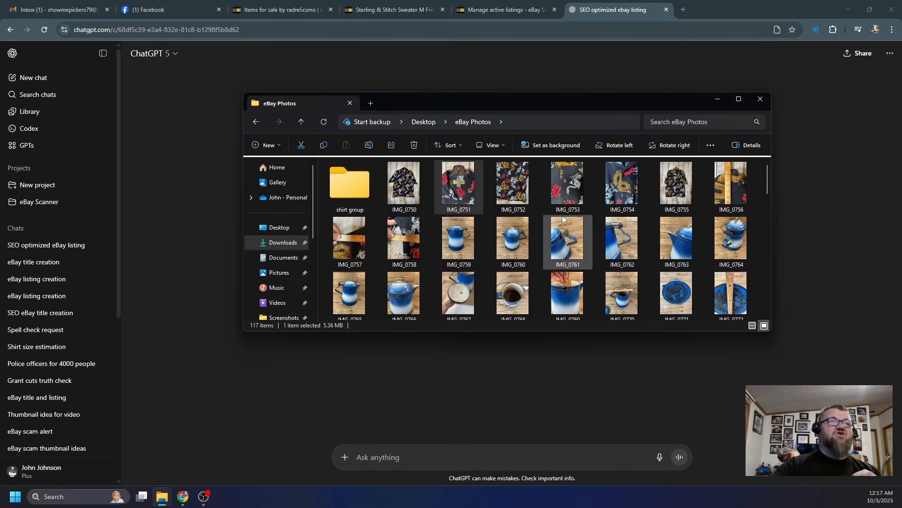
scroll(571, 218, down, 15)
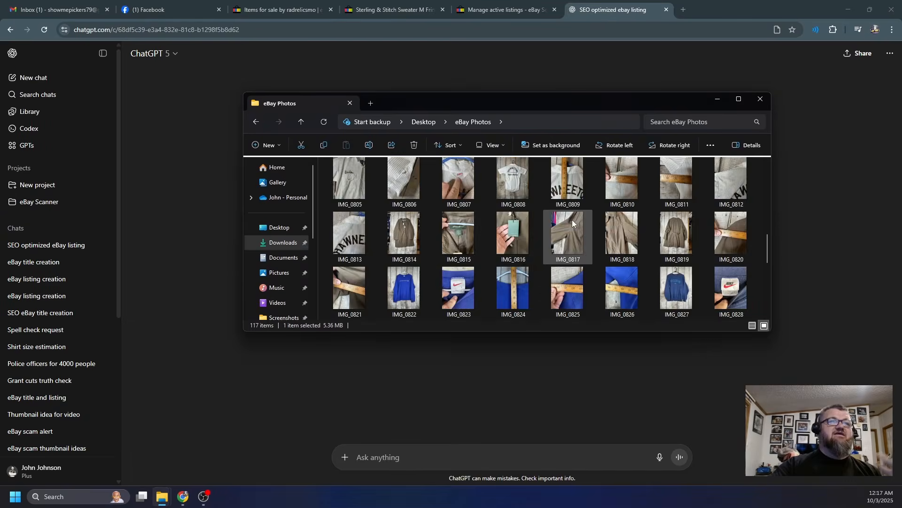
scroll(575, 218, up, 15)
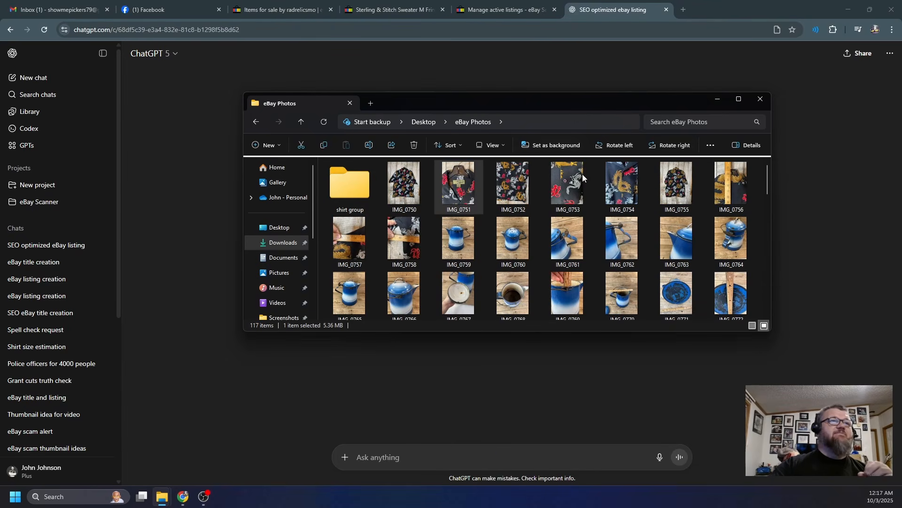
View photo IMG_0750 of the whole dragon shirt at full size and close it again.
drag(537, 108, 549, 113)
double_click(416, 191)
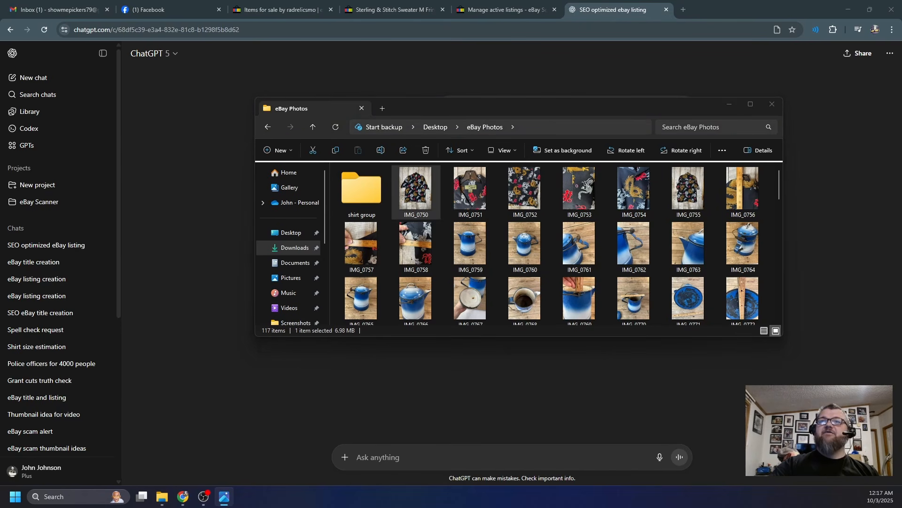
drag(705, 83, 437, 82)
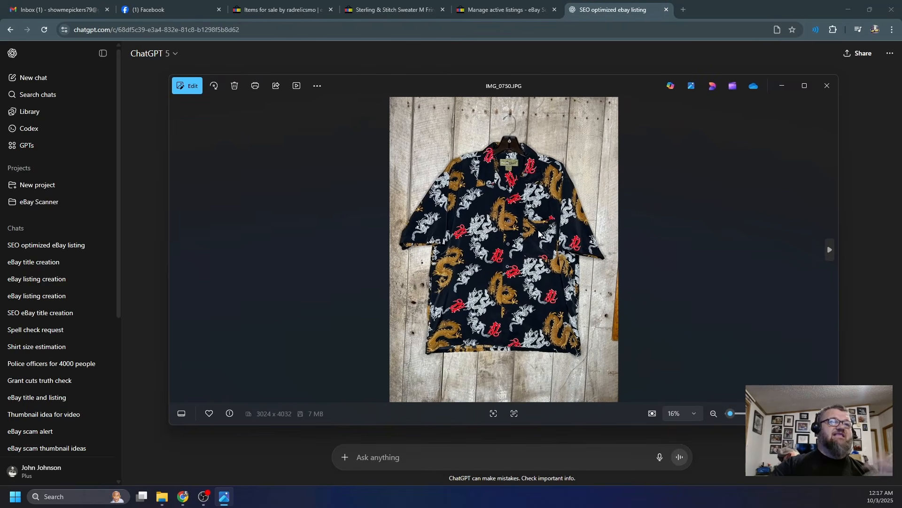
click(832, 85)
Open photo IMG_0751 and zoom in on the collar tag to read its brand, material and size.
click(477, 192)
double_click(477, 192)
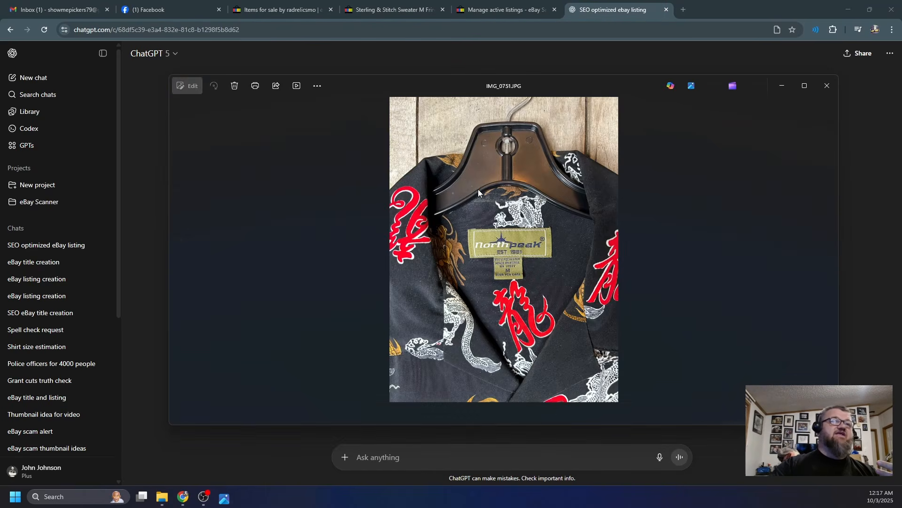
scroll(526, 270, up, 3)
scroll(525, 270, up, 2)
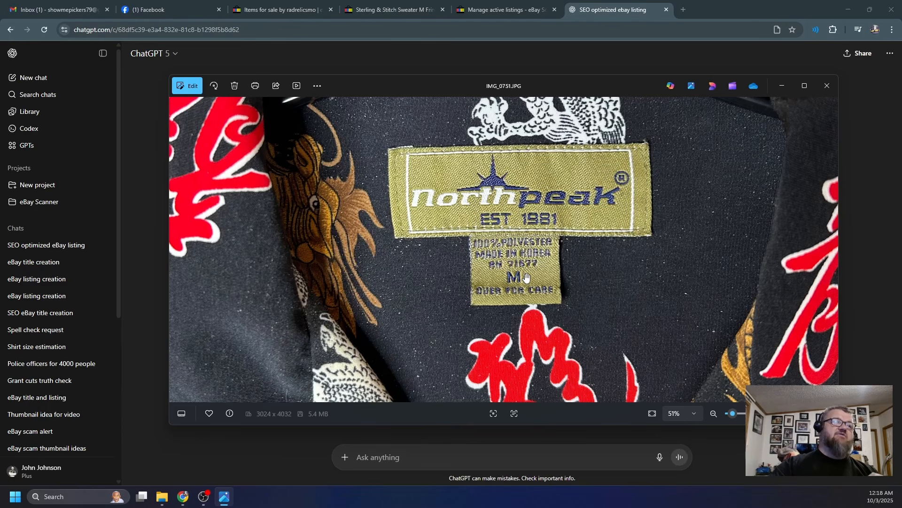
click(830, 90)
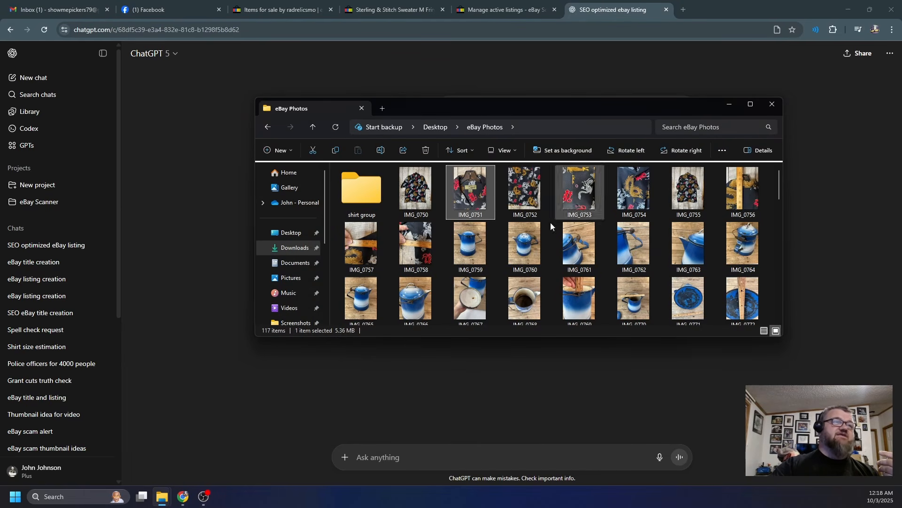
Check the shirt's ruler measurements in photos IMG_0758 and IMG_0757.
click(412, 243)
double_click(411, 243)
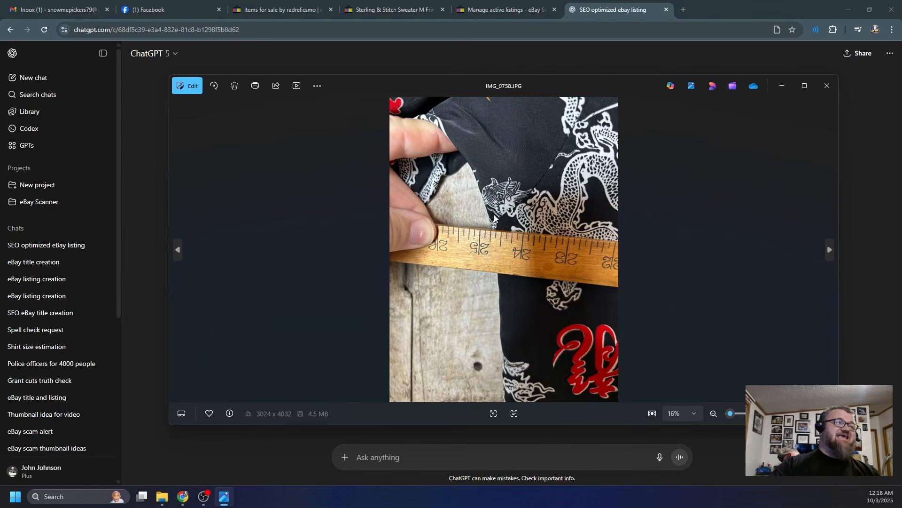
click(828, 87)
double_click(361, 244)
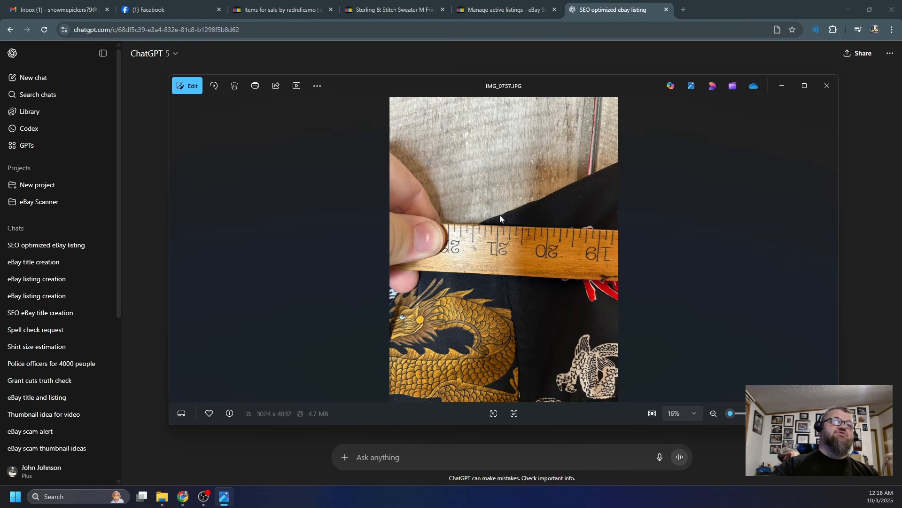
click(831, 92)
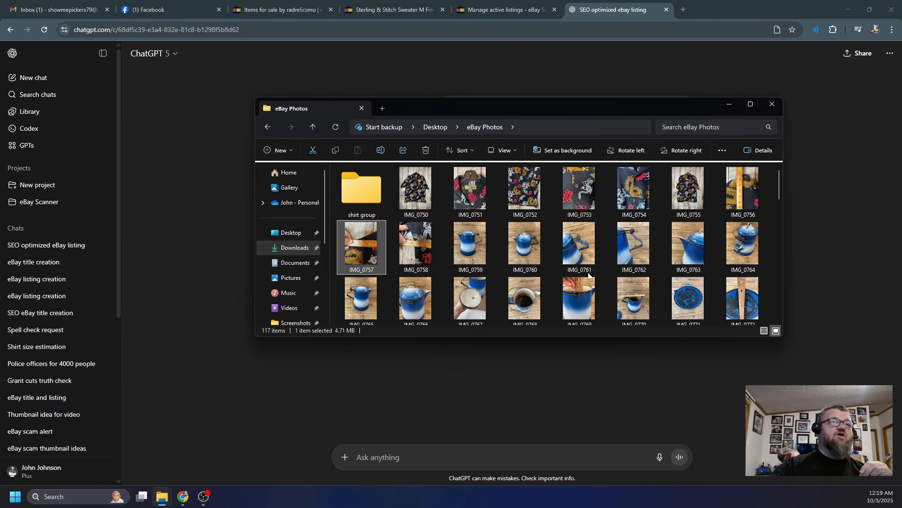
Attach shirt photos IMG_0750, IMG_0751, IMG_0756, IMG_0757 and IMG_0758 to the ChatGPT conversation and send them.
drag(524, 103, 560, 82)
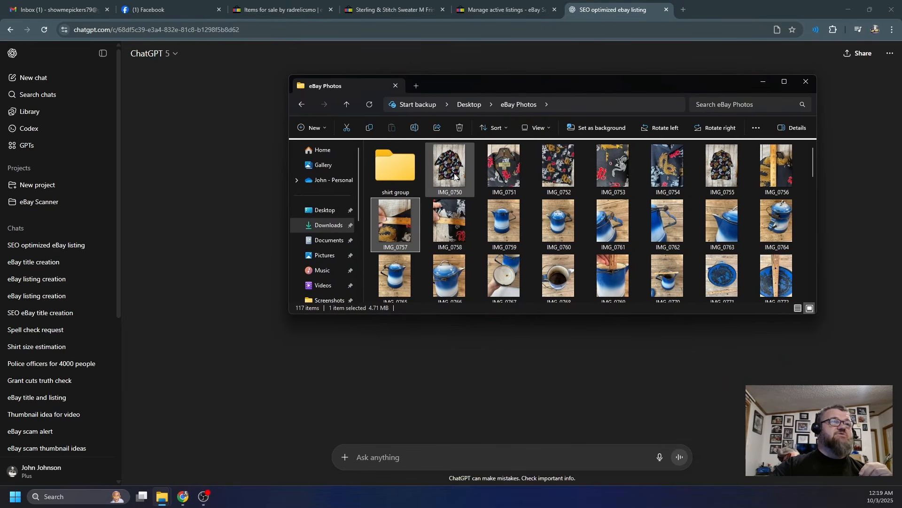
drag(450, 167, 420, 413)
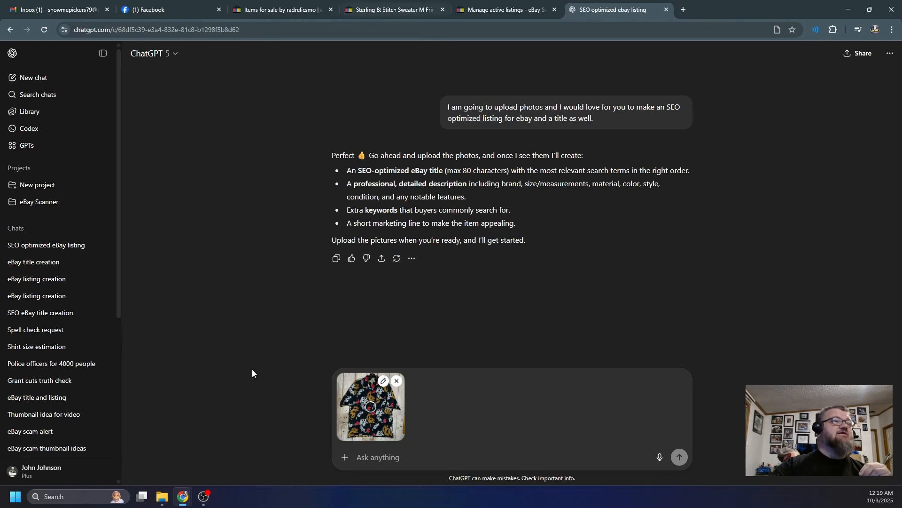
mouse_move(161, 496)
click(109, 448)
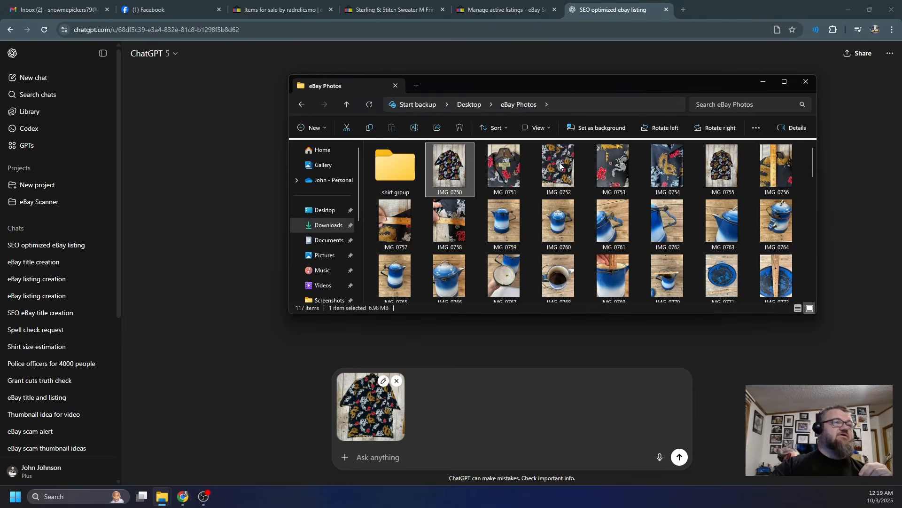
drag(580, 85, 901, 86)
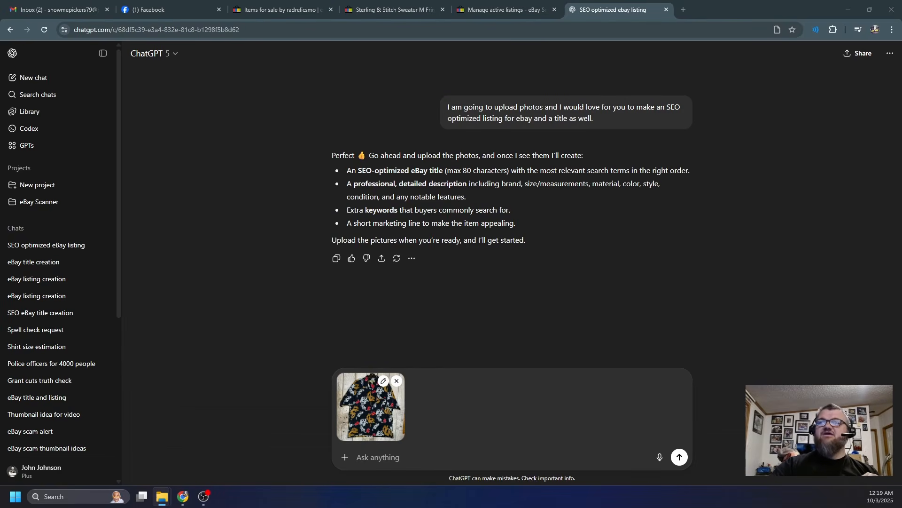
drag(901, 343, 696, 349)
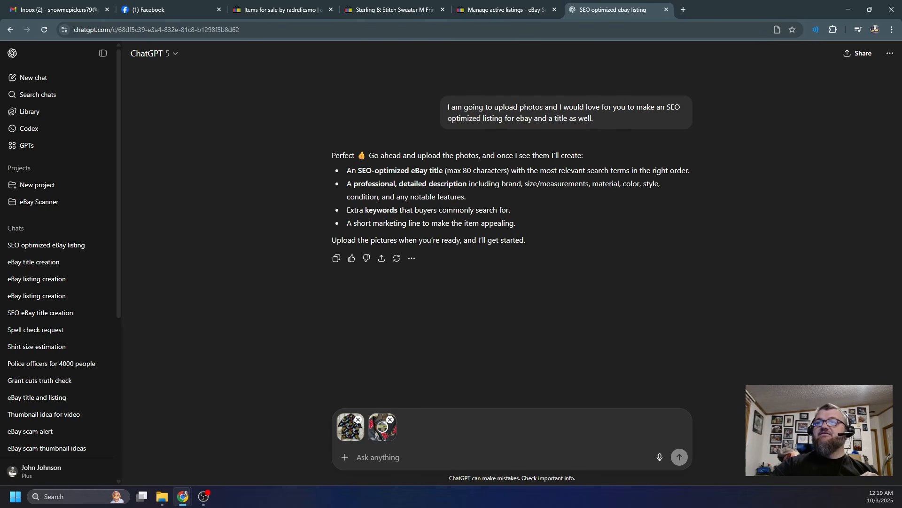
drag(901, 357, 388, 380)
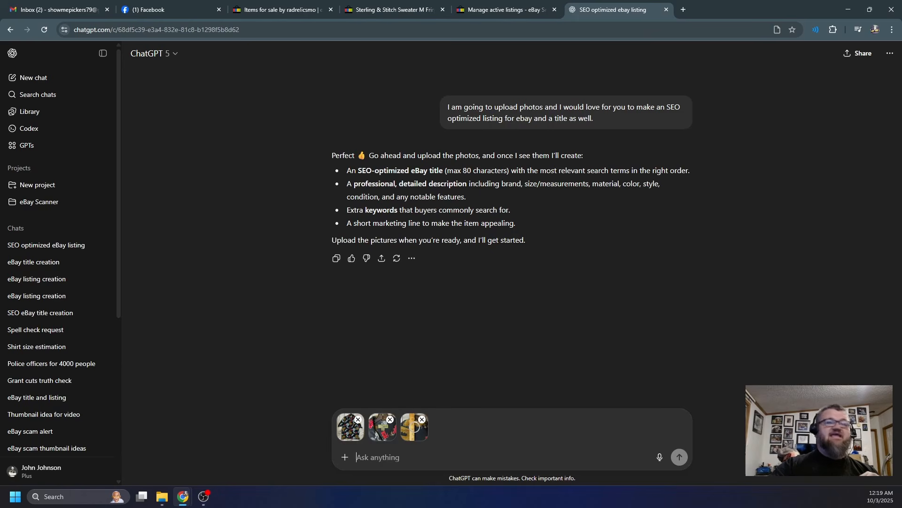
drag(901, 357, 470, 417)
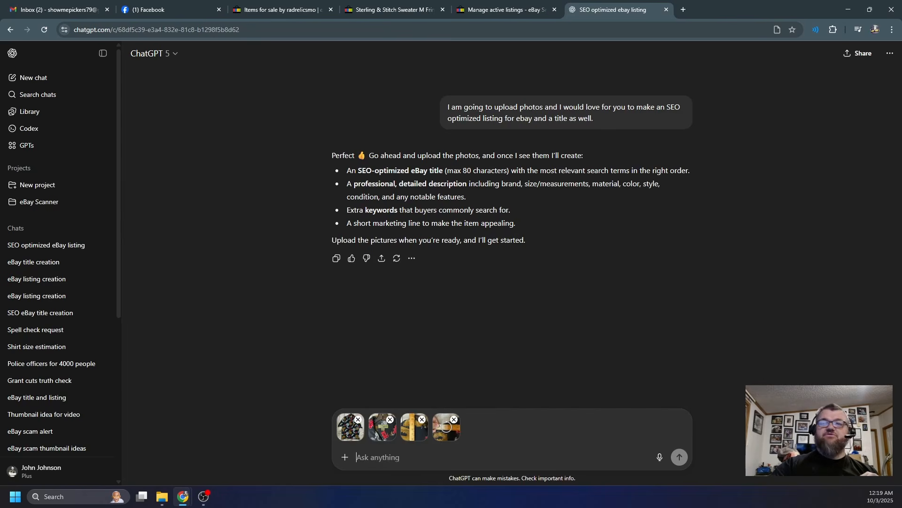
drag(901, 358, 492, 424)
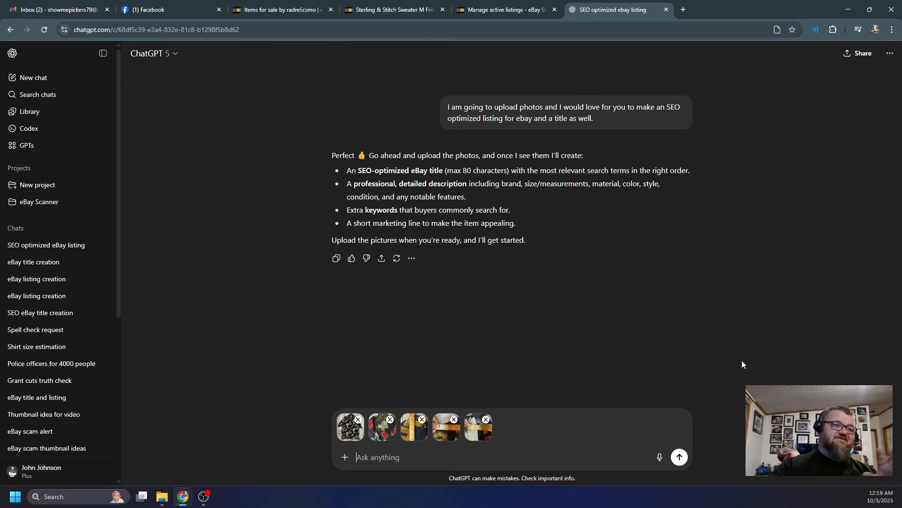
click(679, 457)
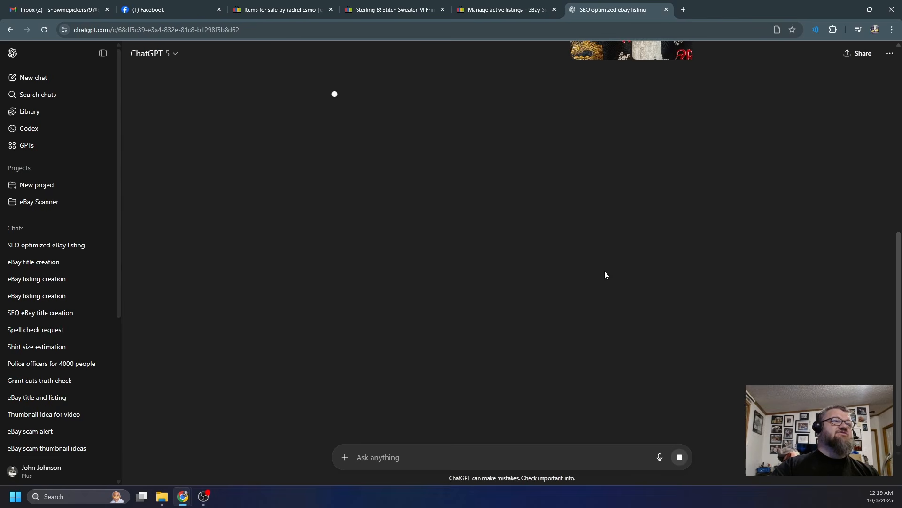
Read the generated eBay title and compare it with the uploaded photo of the collar tag.
scroll(613, 278, up, 3)
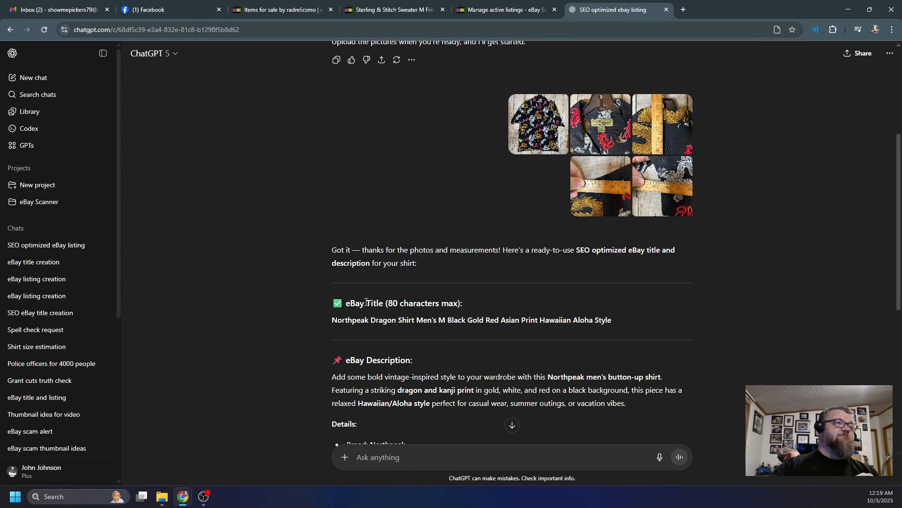
scroll(438, 298, down, 2)
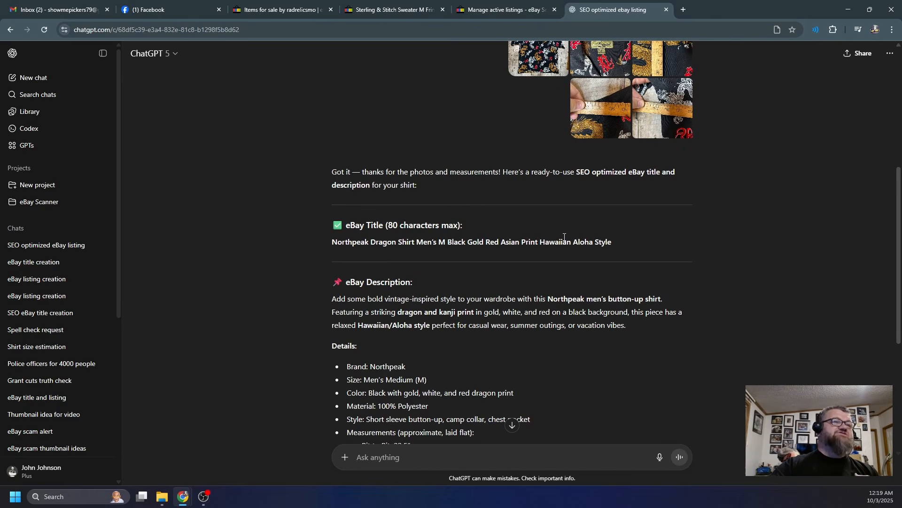
scroll(564, 237, up, 2)
click(604, 137)
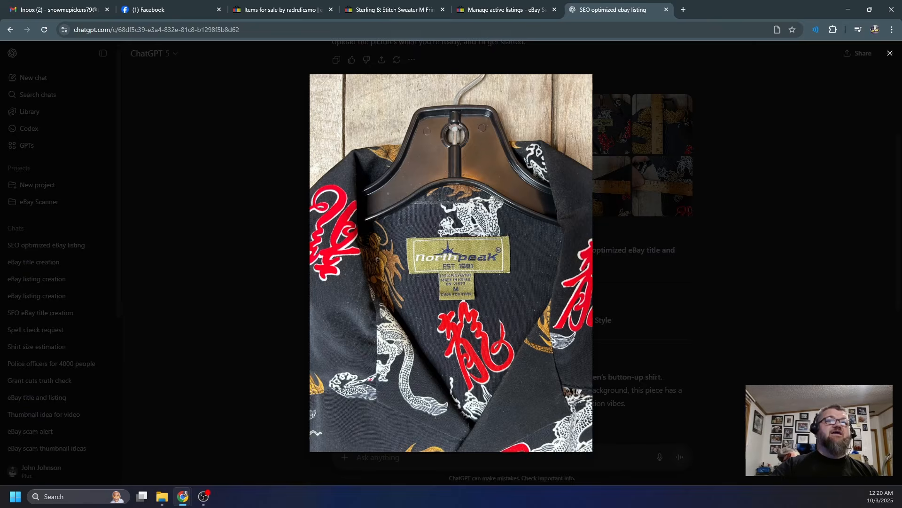
click(890, 54)
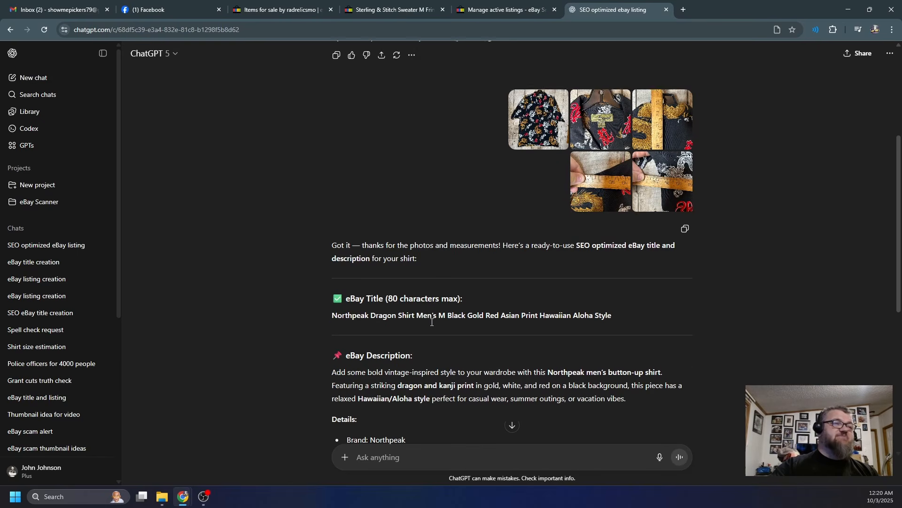
Review the generated eBay description, including the item details, measurements, condition and keywords.
scroll(364, 299, down, 2)
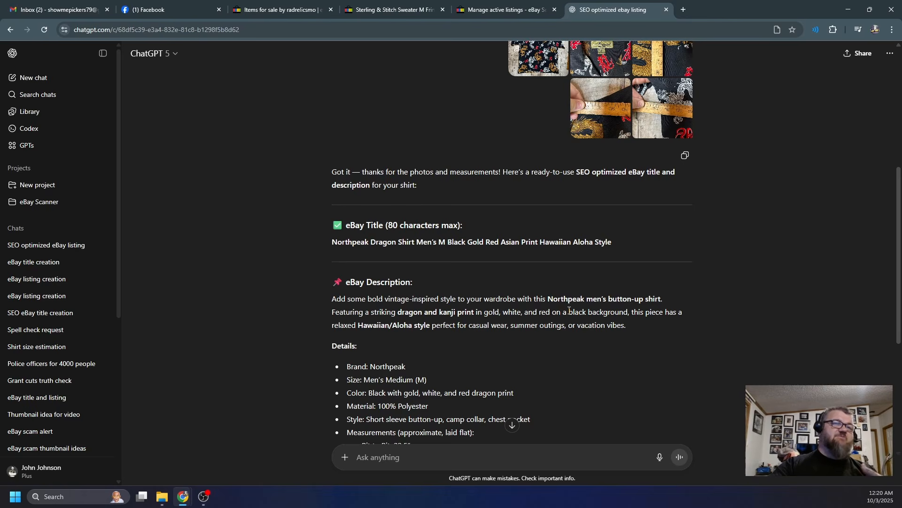
scroll(570, 310, down, 3)
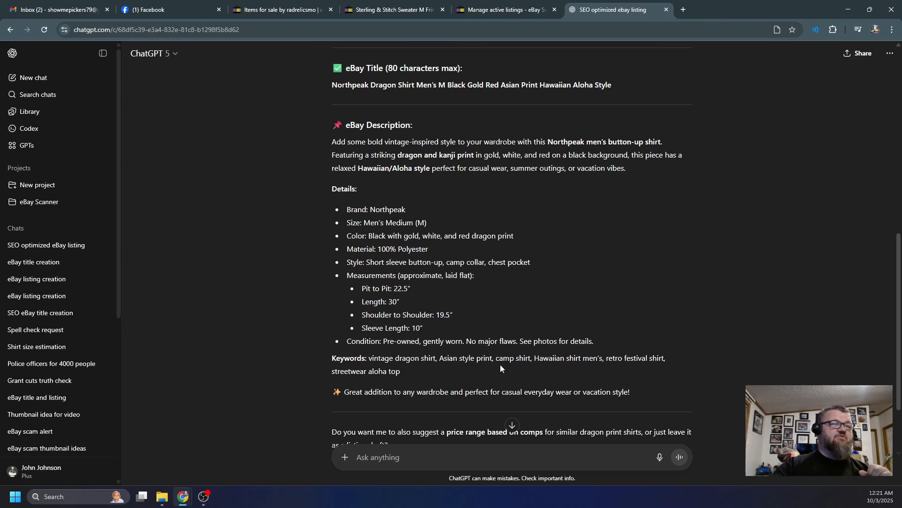
scroll(500, 364, up, 2)
scroll(500, 365, down, 2)
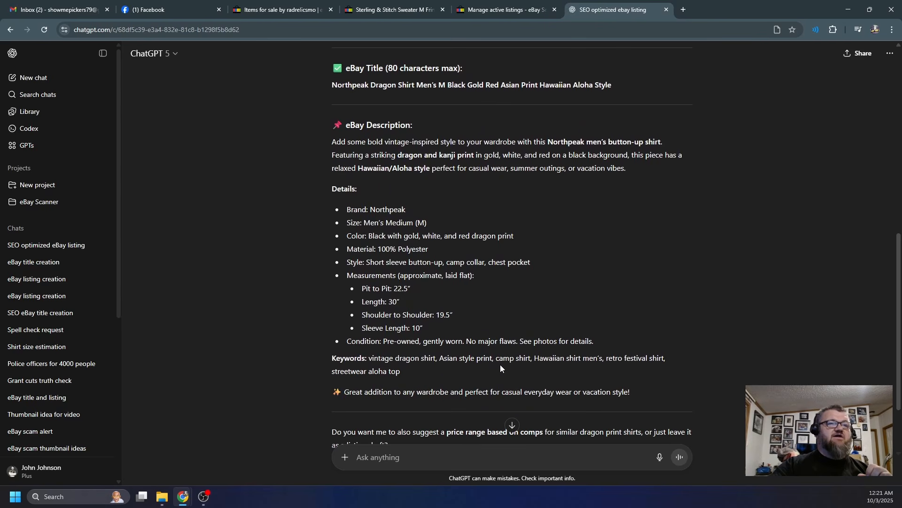
scroll(500, 365, up, 5)
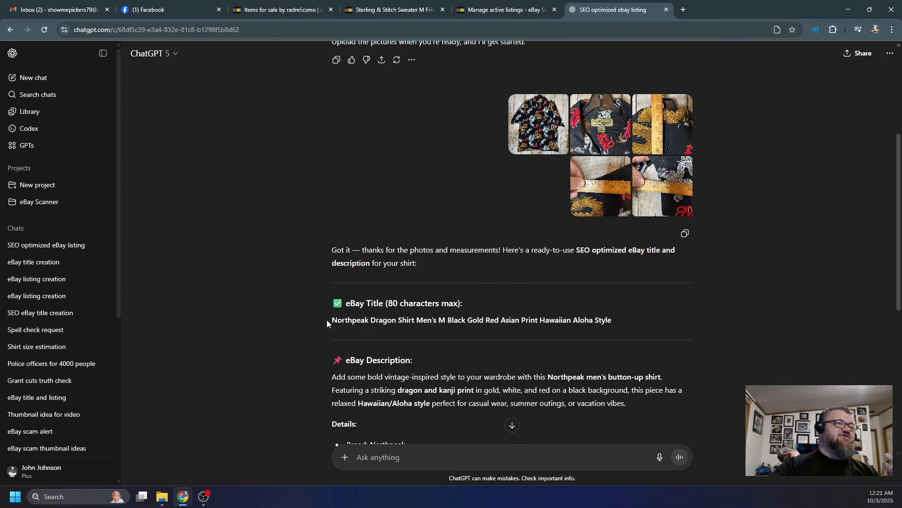
Copy the generated title "Northpeak Dragon Shirt Men's M Black Gold Red Asian Print Hawaiian Aloha Style".
drag(326, 319, 600, 321)
right_click(607, 323)
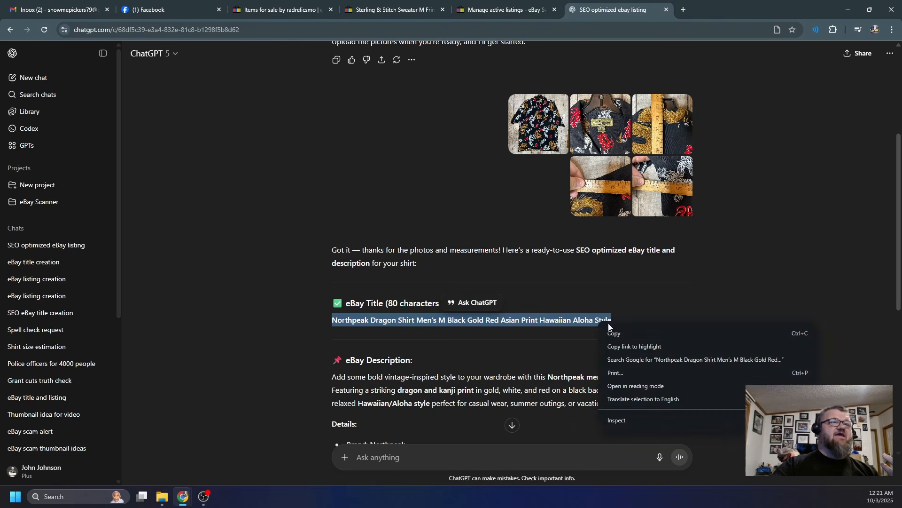
click(612, 329)
Switch to eBay Seller Hub and start creating a new listing.
click(490, 4)
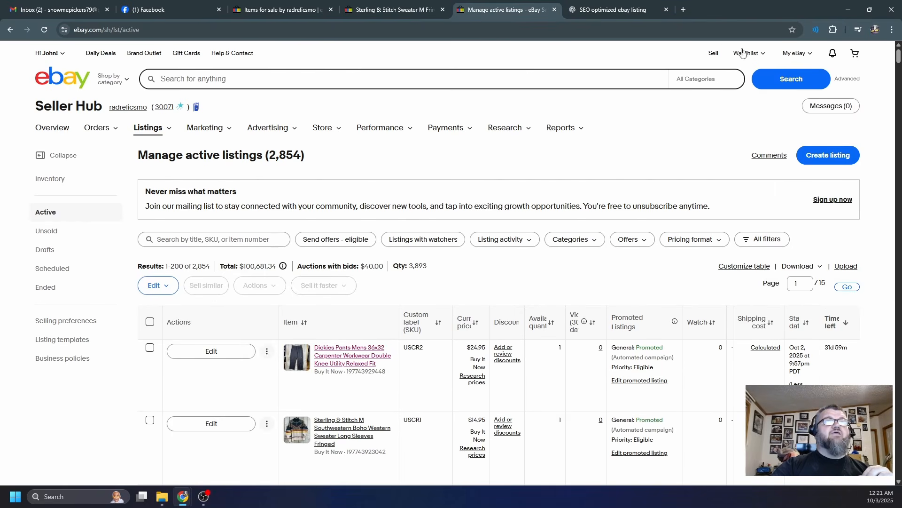
click(712, 55)
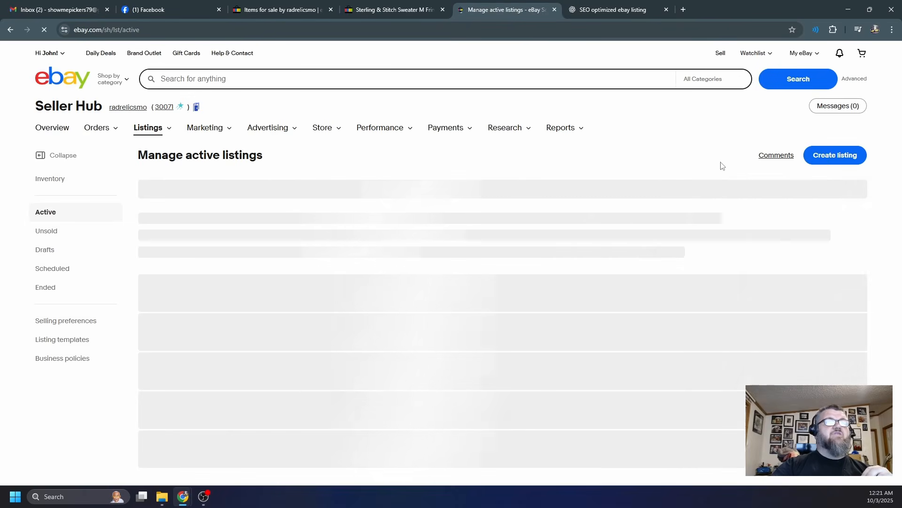
click(829, 158)
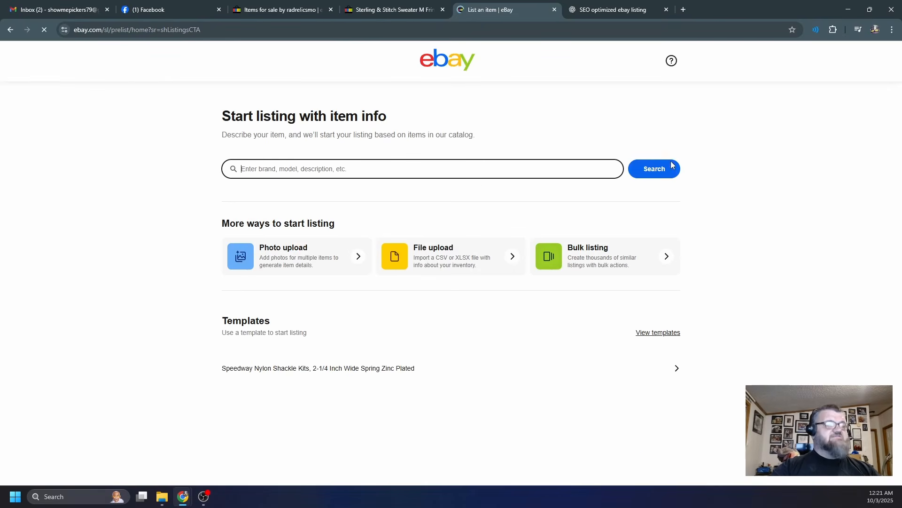
Start the listing from the copied Northpeak dragon shirt title and set its condition to Pre-owned - Good.
key(ctrl+v)
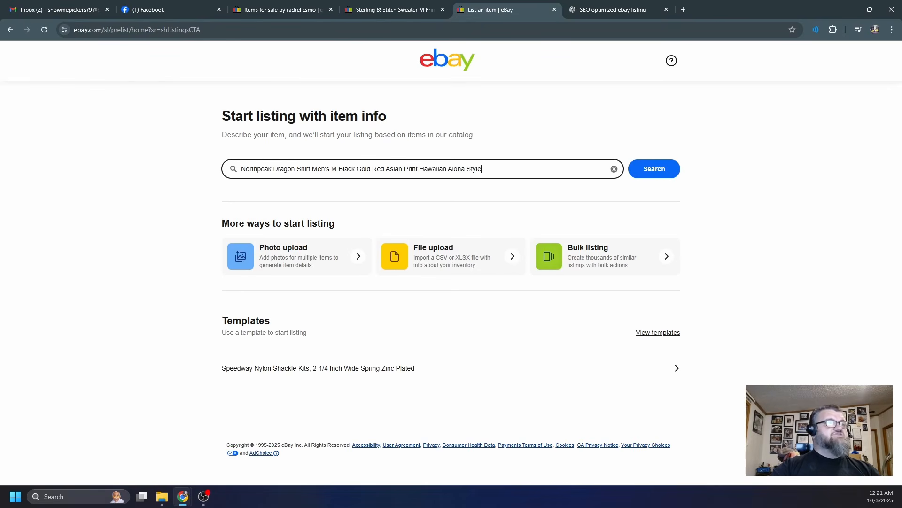
click(661, 175)
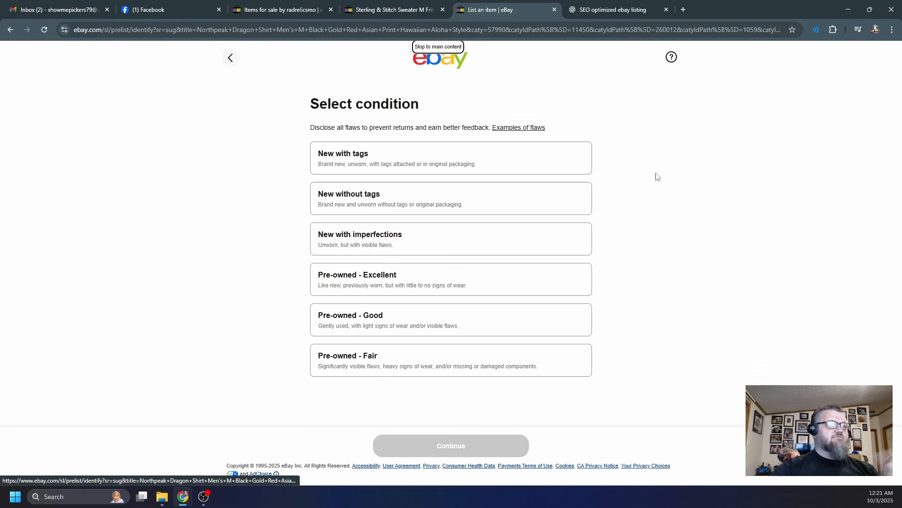
click(389, 322)
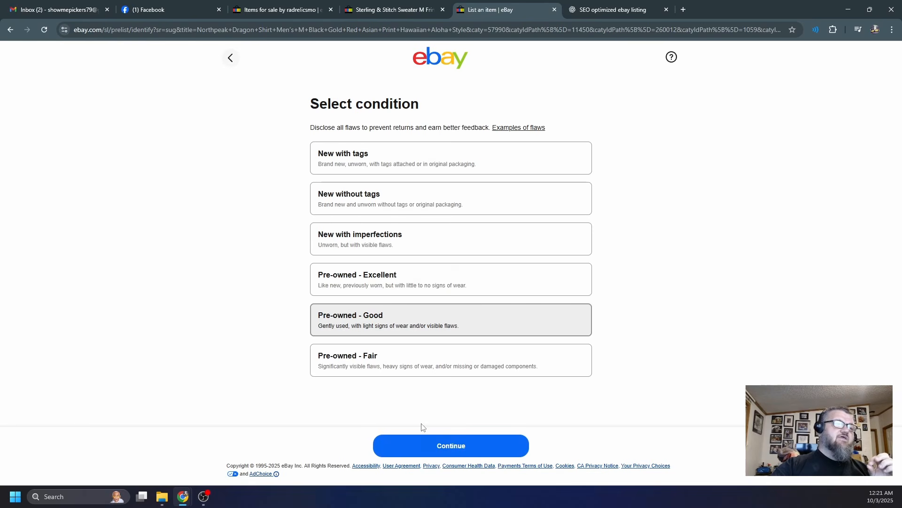
click(425, 449)
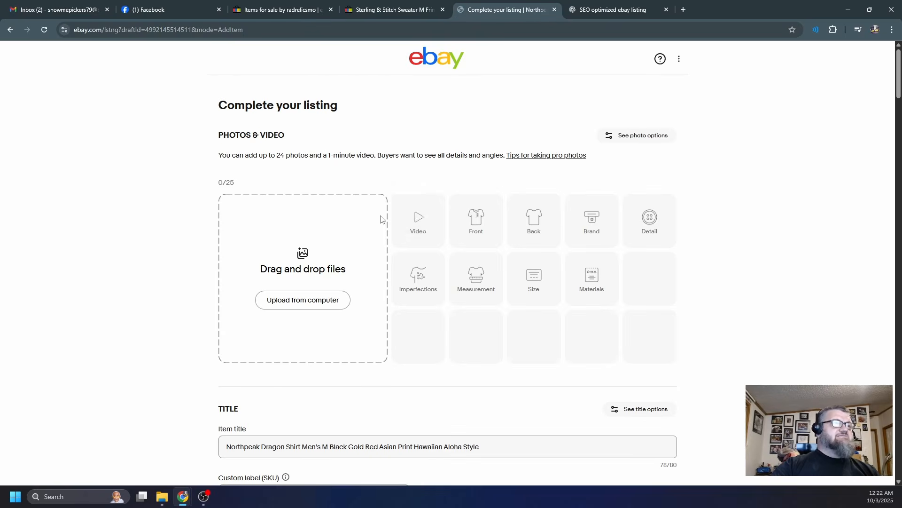
Upload the nine shirt photos IMG_0750 through IMG_0758 from the eBay Photos folder to the listing.
click(418, 217)
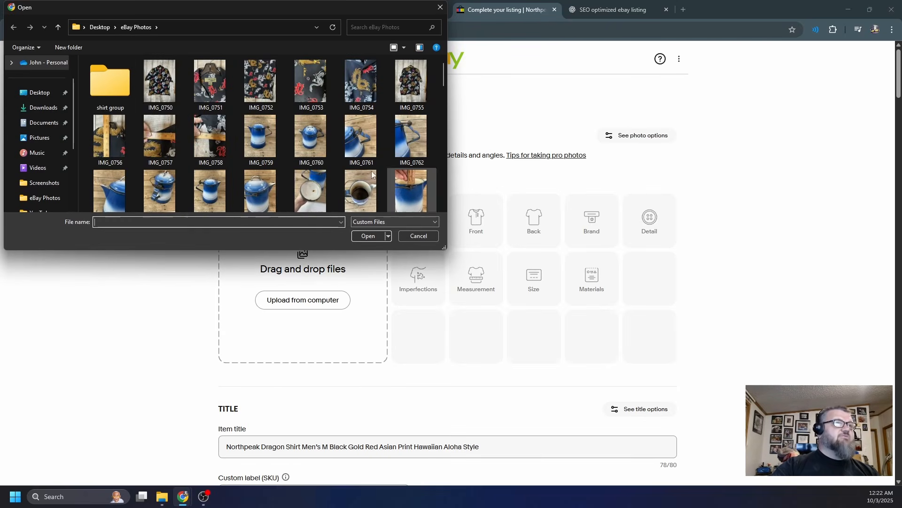
click(178, 80)
shift+click(206, 144)
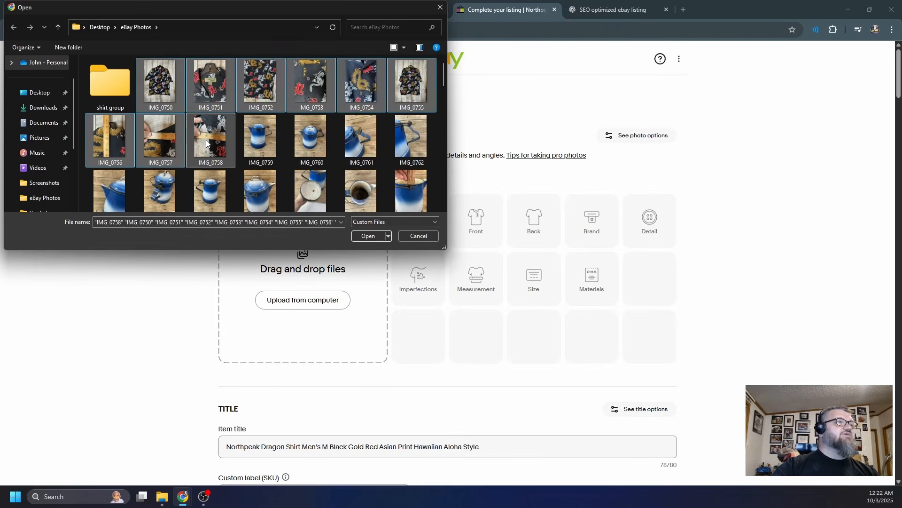
click(364, 236)
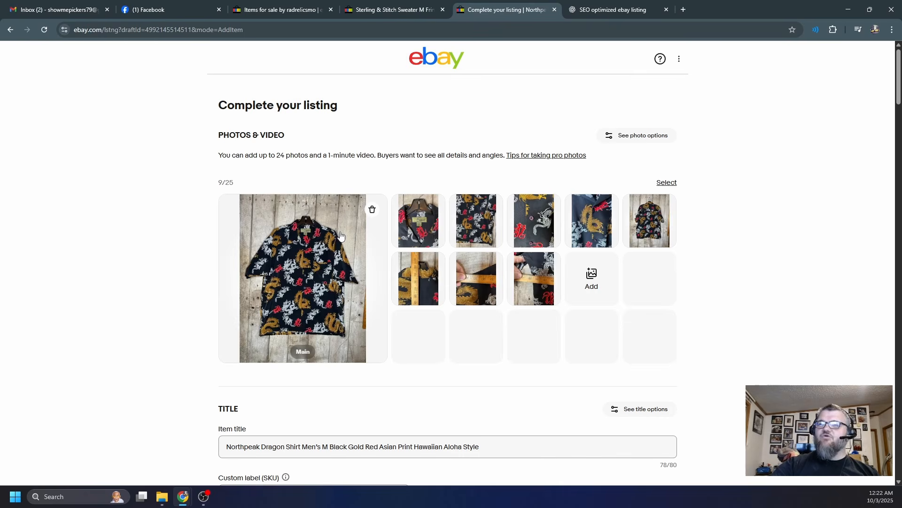
Crop the main photo at its upper and lower edges so the shirt fills the frame, and save it.
click(301, 351)
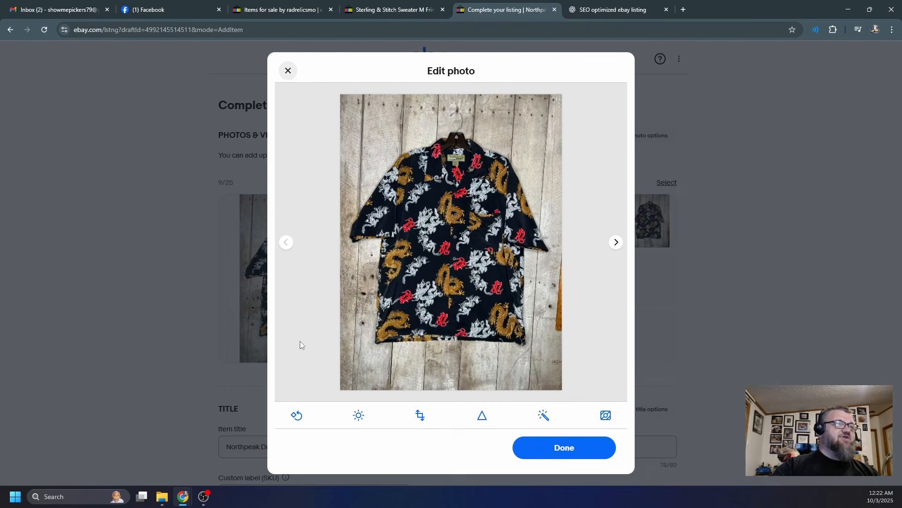
click(420, 416)
drag(562, 95, 567, 123)
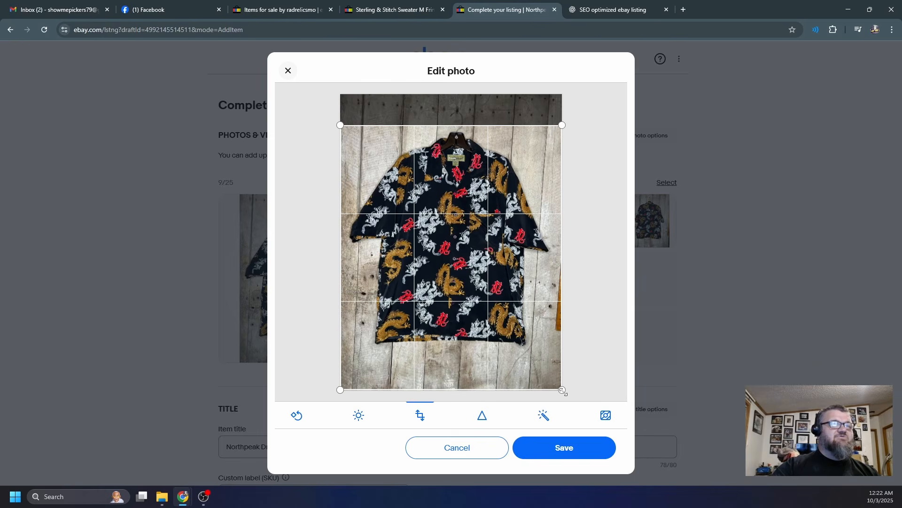
drag(562, 390, 568, 351)
click(565, 459)
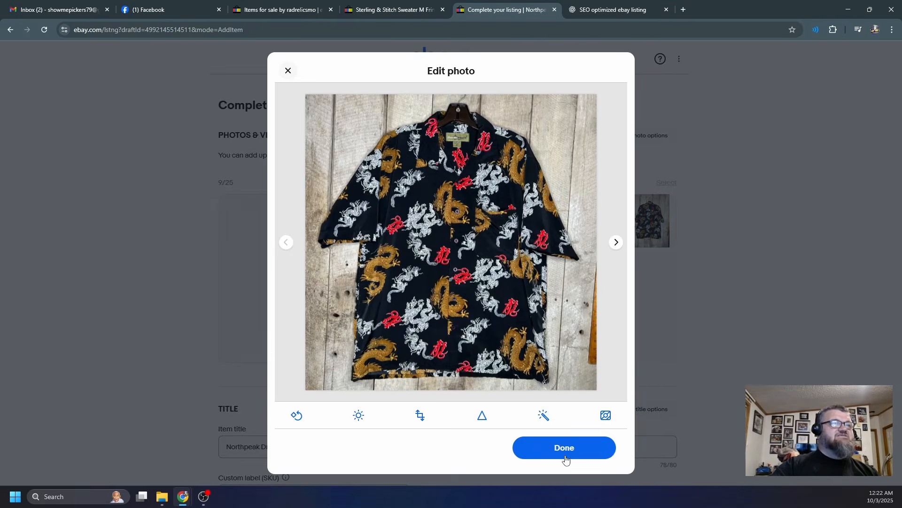
click(564, 453)
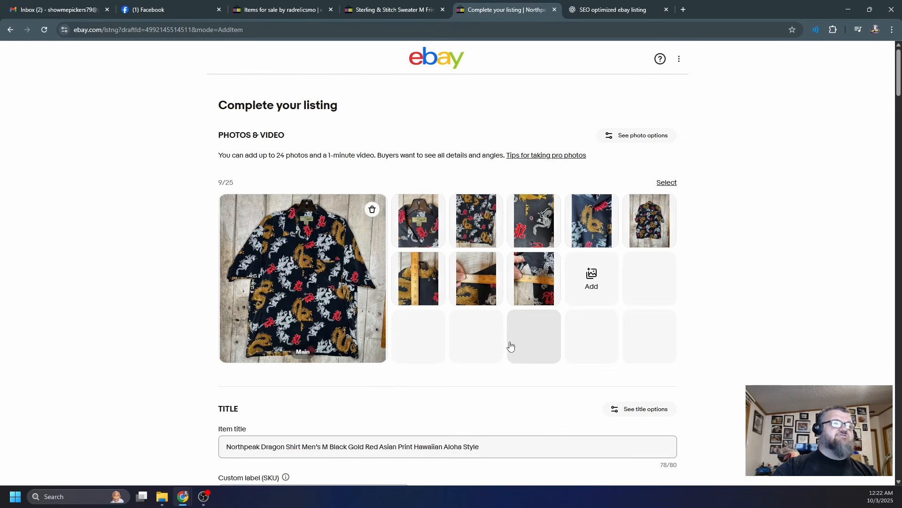
Set the listing's custom label (SKU) to USCR1.
scroll(418, 326, down, 2)
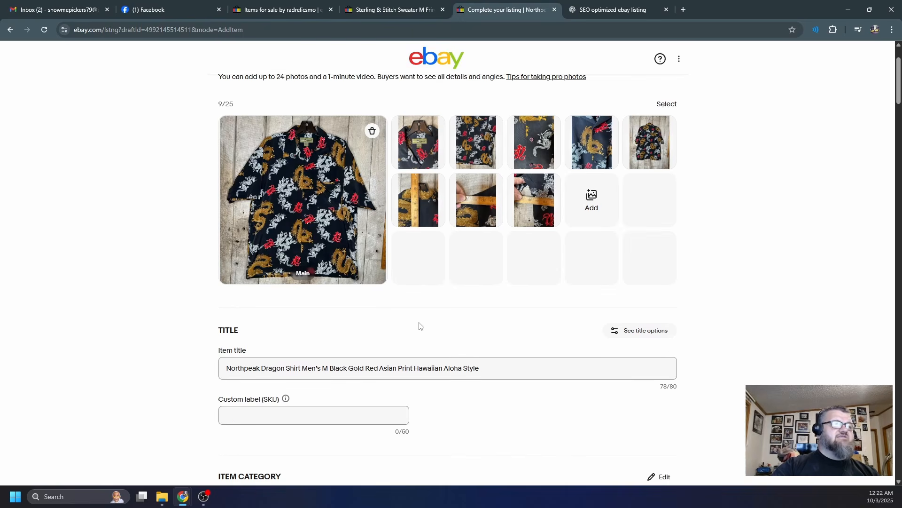
click(387, 416)
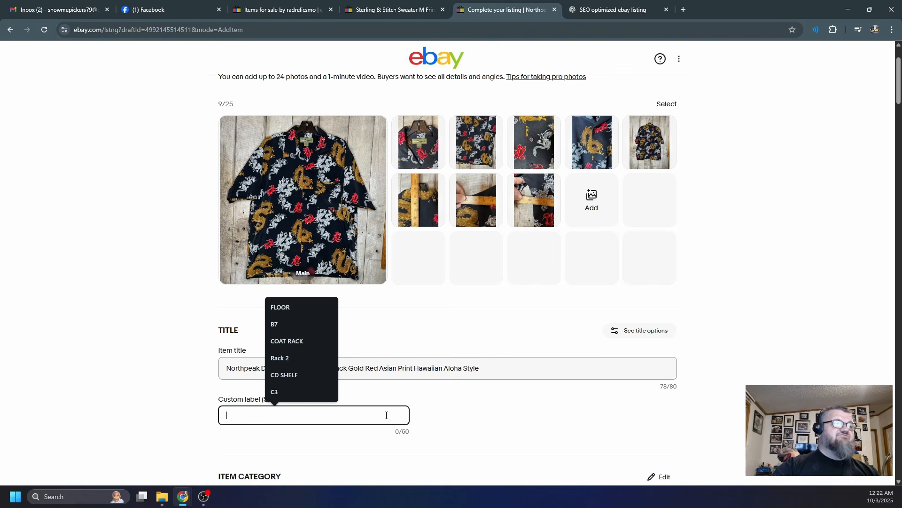
text(USCR1)
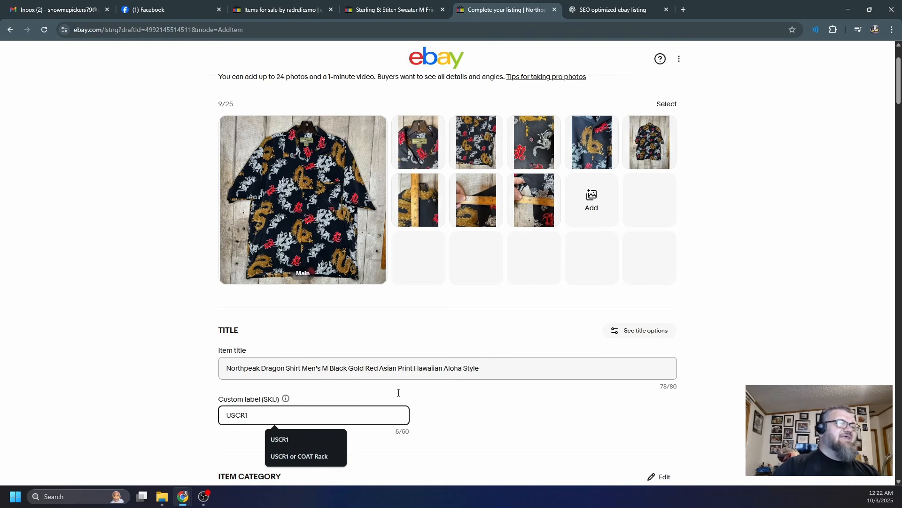
click(471, 425)
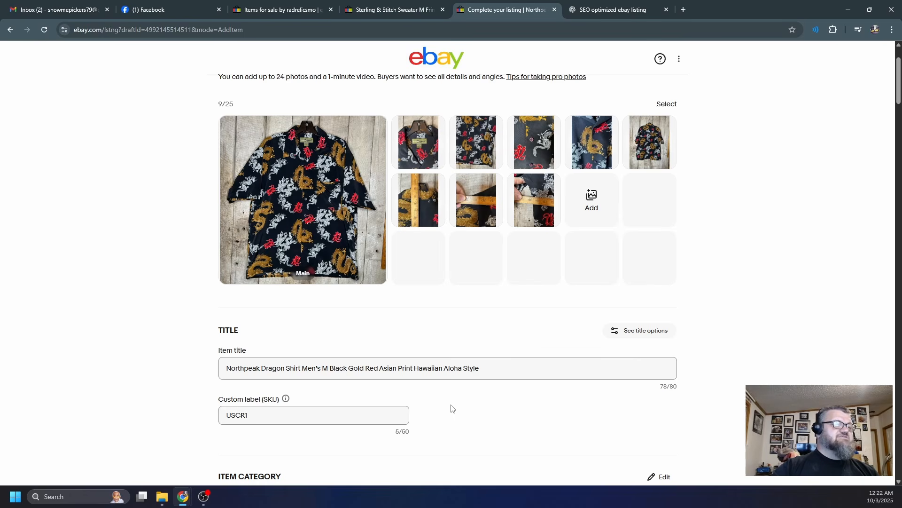
Apply all of the suggested item specifics to the shirt listing.
scroll(407, 399, down, 6)
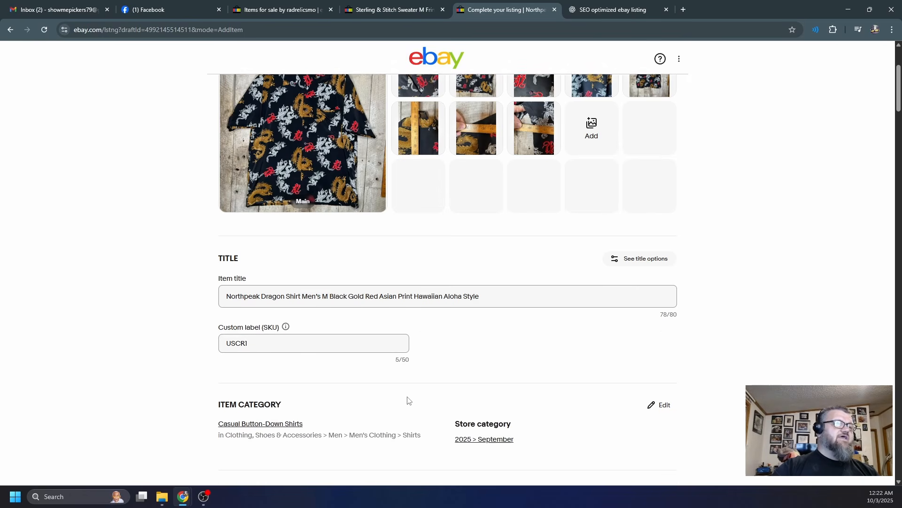
scroll(348, 407, down, 2)
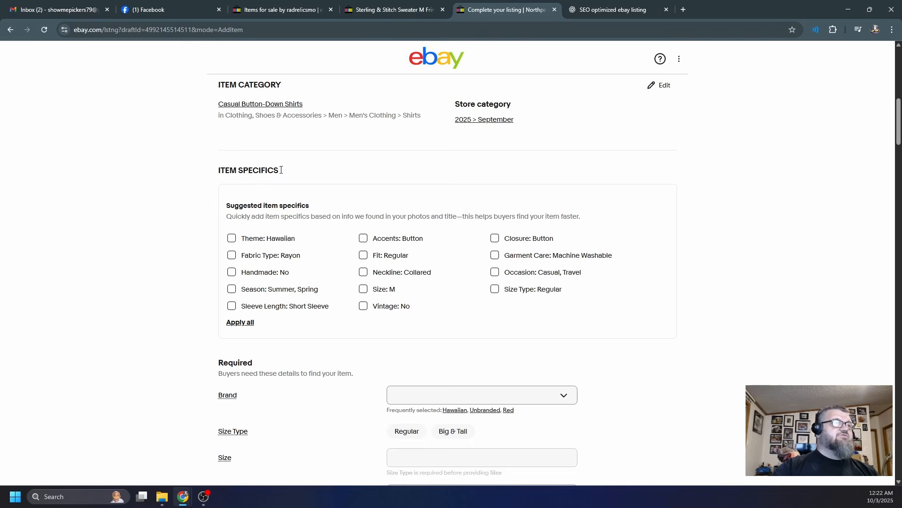
click(240, 322)
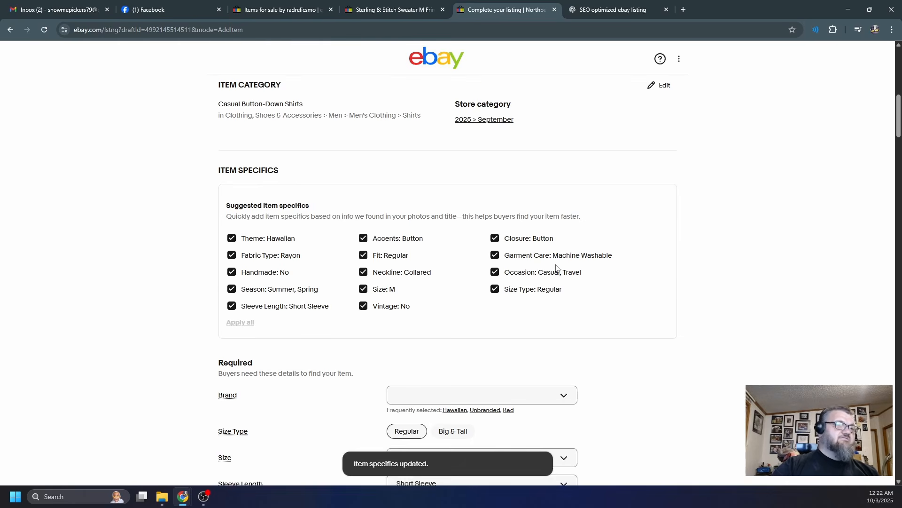
scroll(557, 275, down, 2)
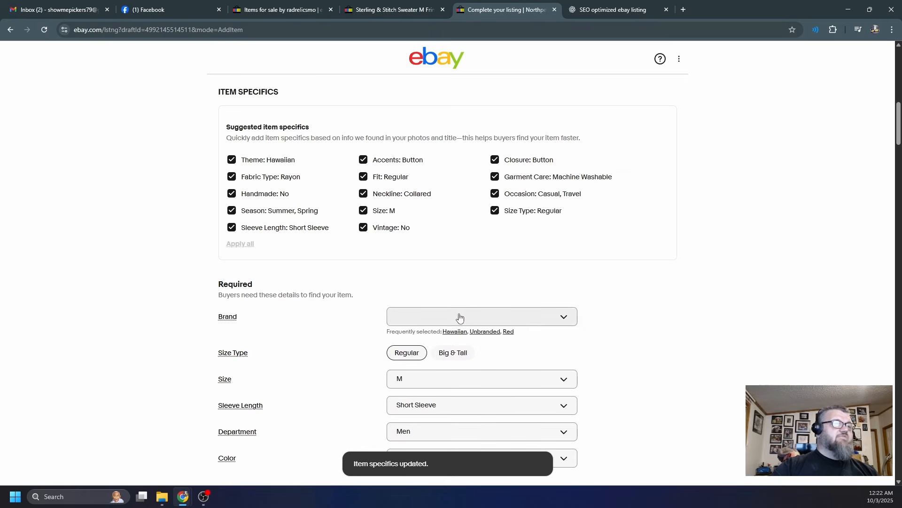
scroll(460, 306, up, 10)
scroll(459, 273, down, 2)
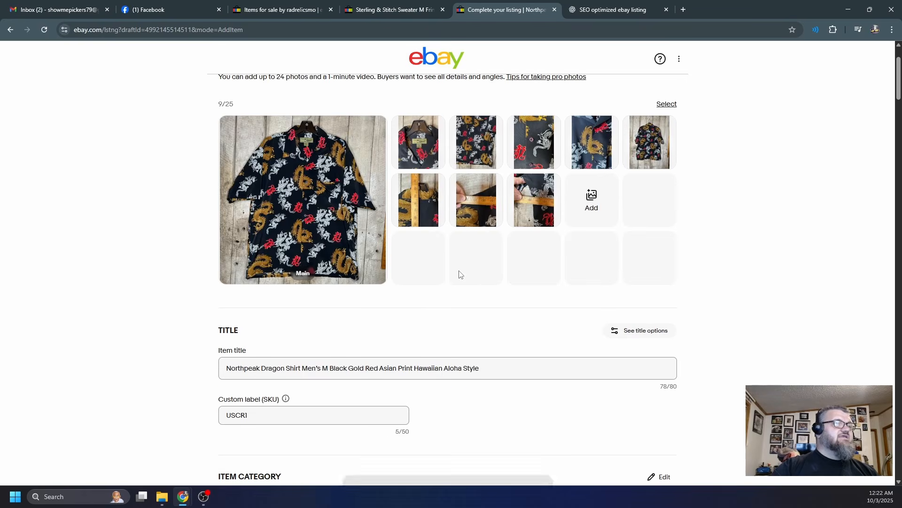
scroll(461, 282, down, 8)
scroll(467, 284, down, 5)
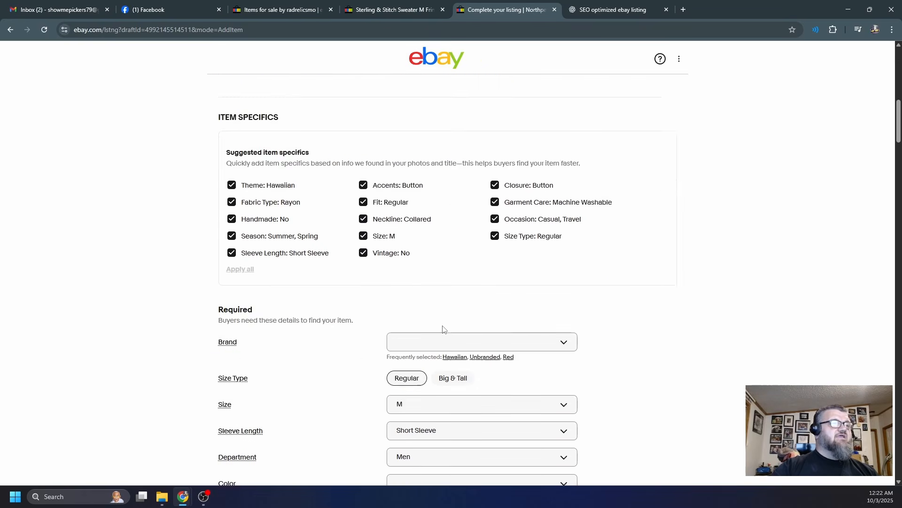
click(442, 240)
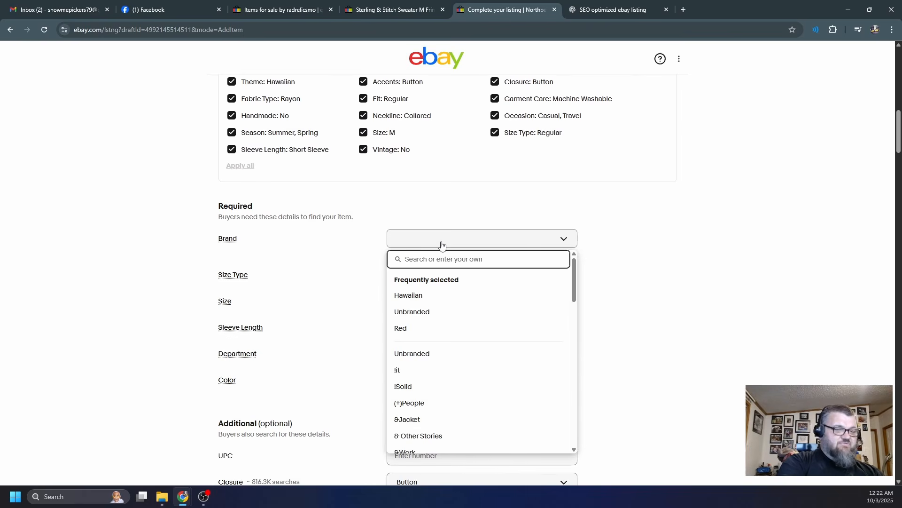
text(North)
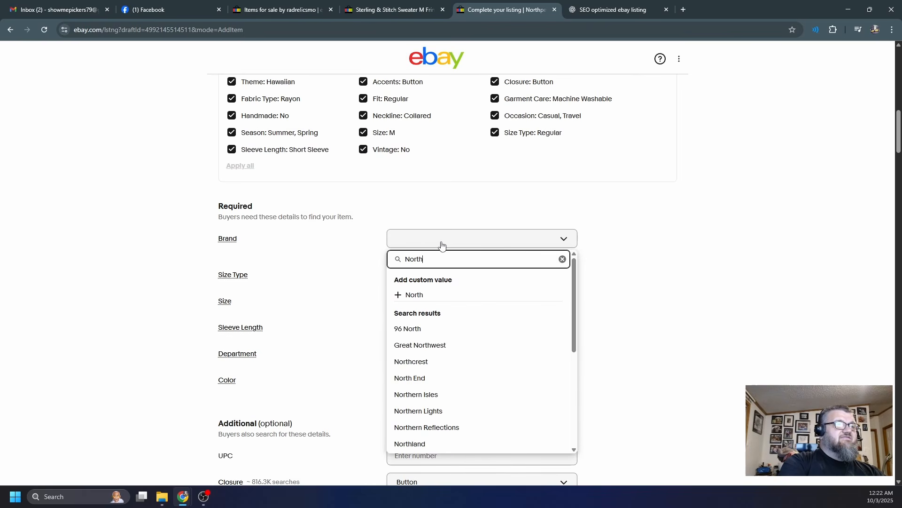
text( Peak)
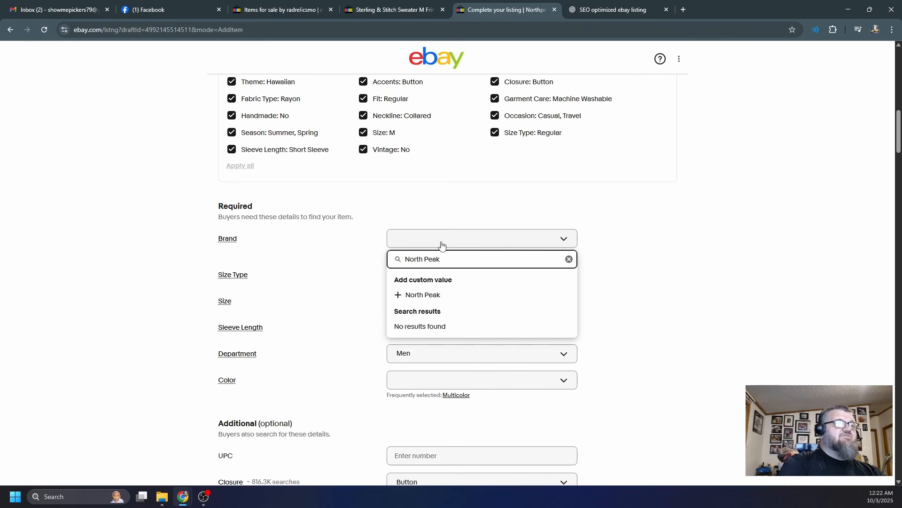
click(380, 279)
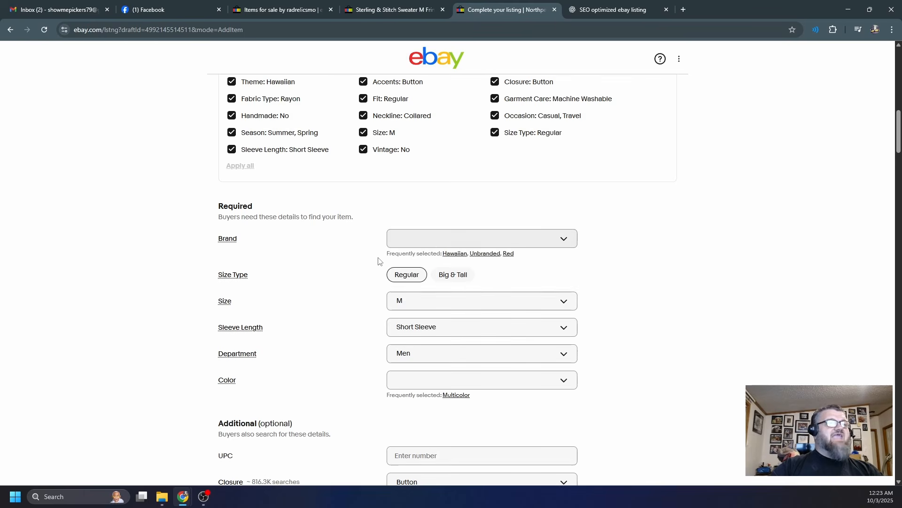
Add "North Peak" as a custom value for the shirt's brand.
click(433, 247)
text(North)
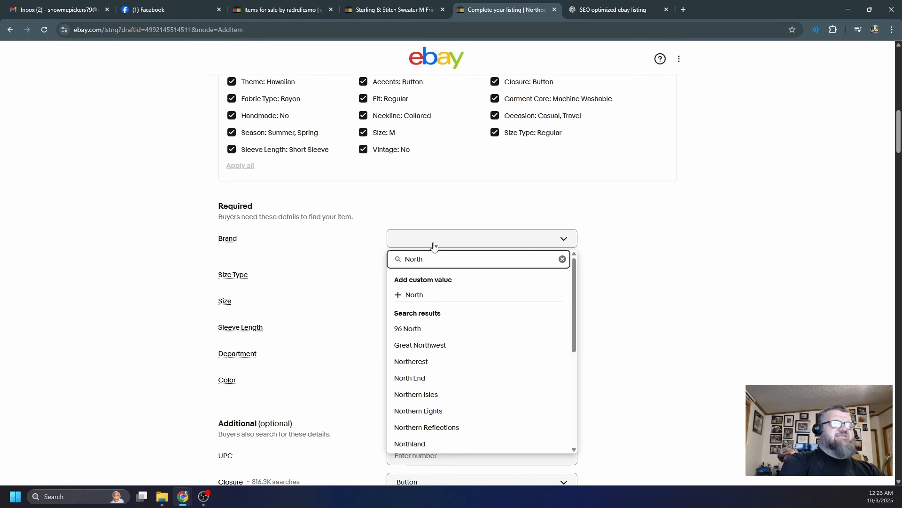
text(Peak)
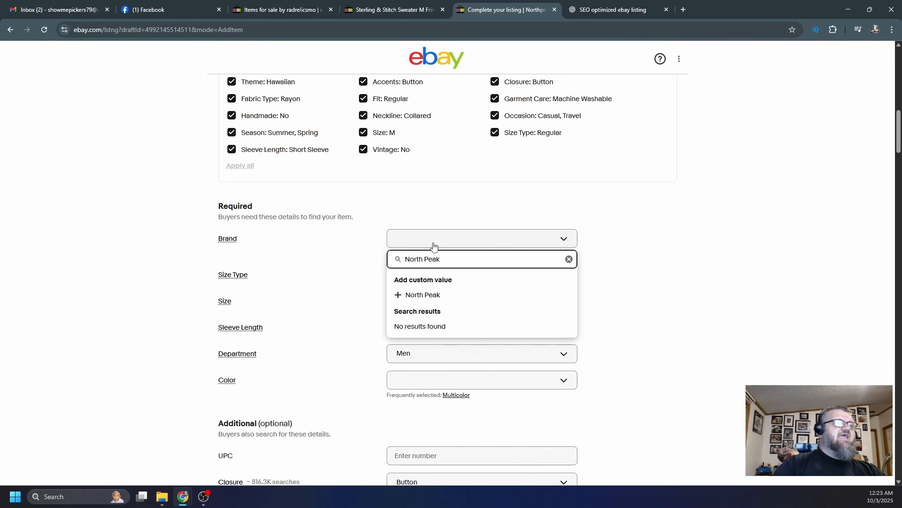
click(426, 295)
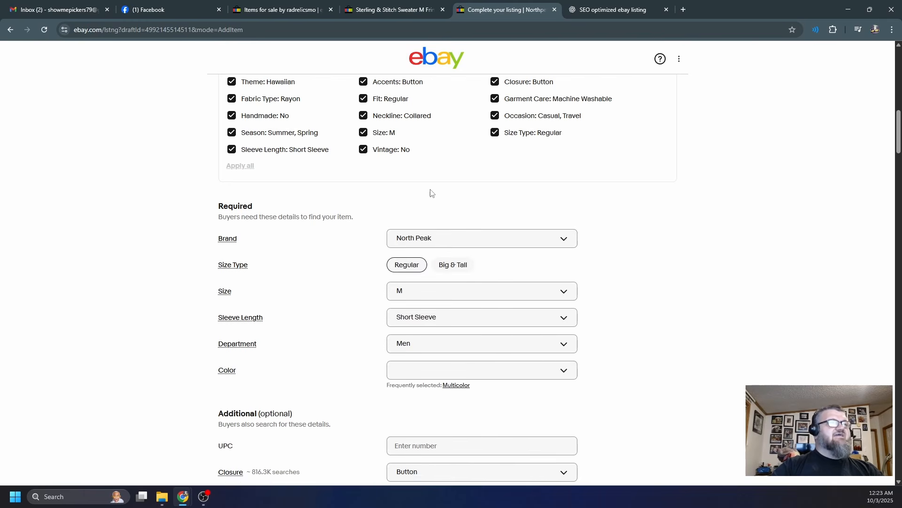
Check the brand spelling in the item title, set the brand to the custom value "Northpeak", and set the color to Multicolor.
scroll(432, 193, up, 10)
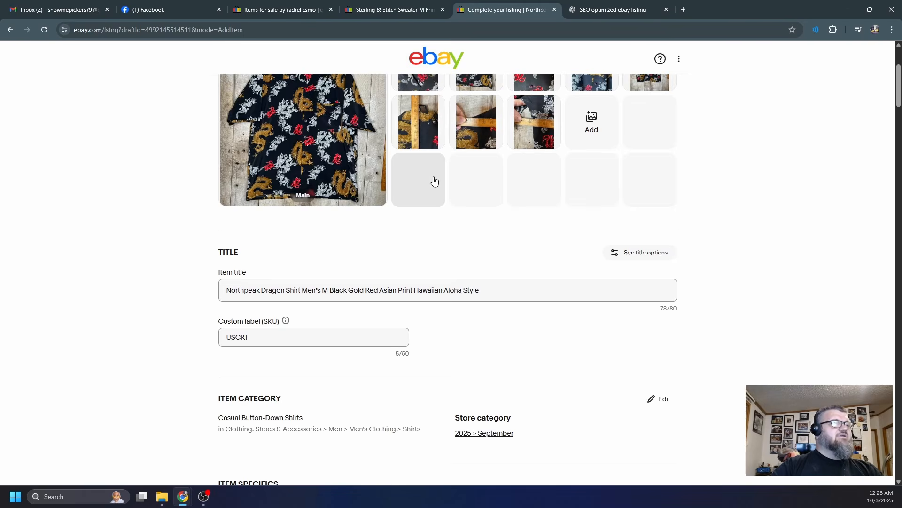
scroll(435, 181, down, 10)
click(503, 240)
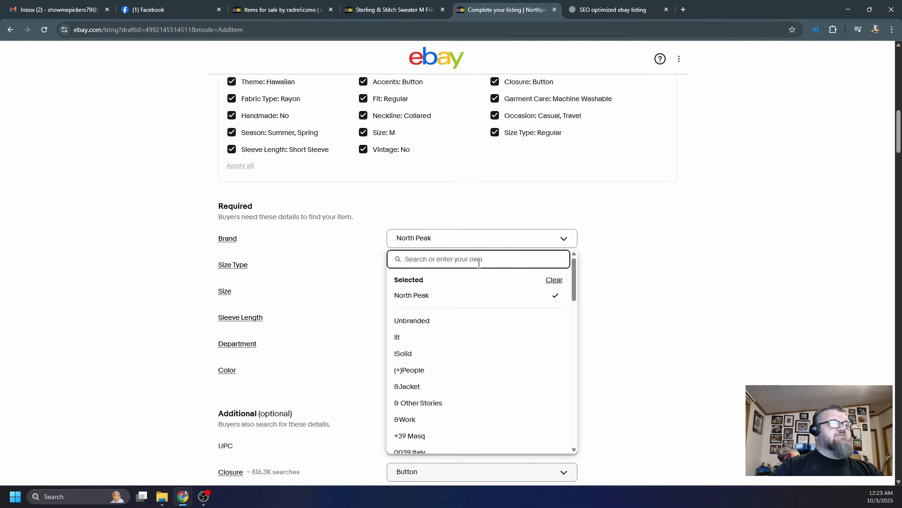
text(Nort)
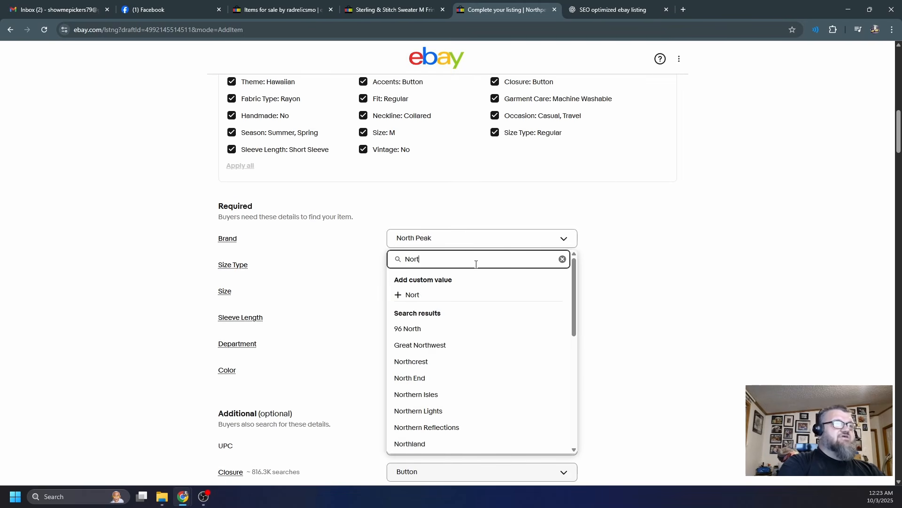
text(hpeak)
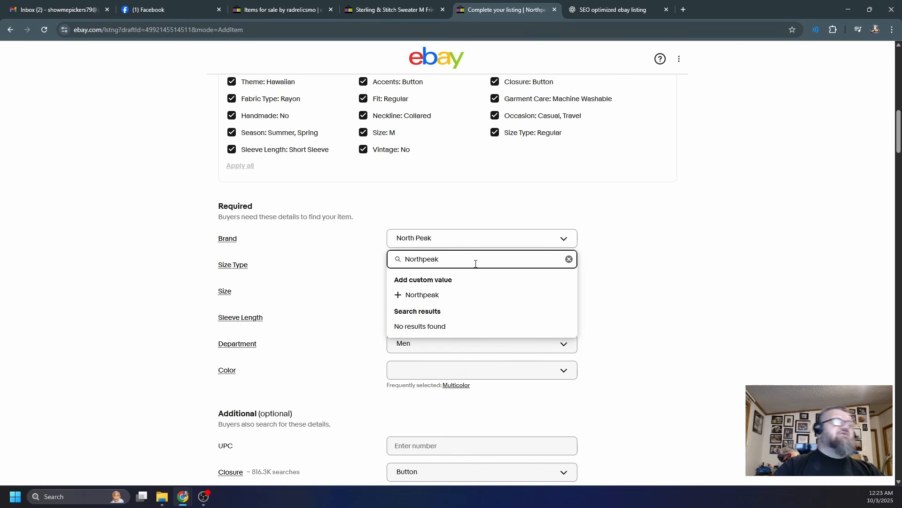
click(412, 295)
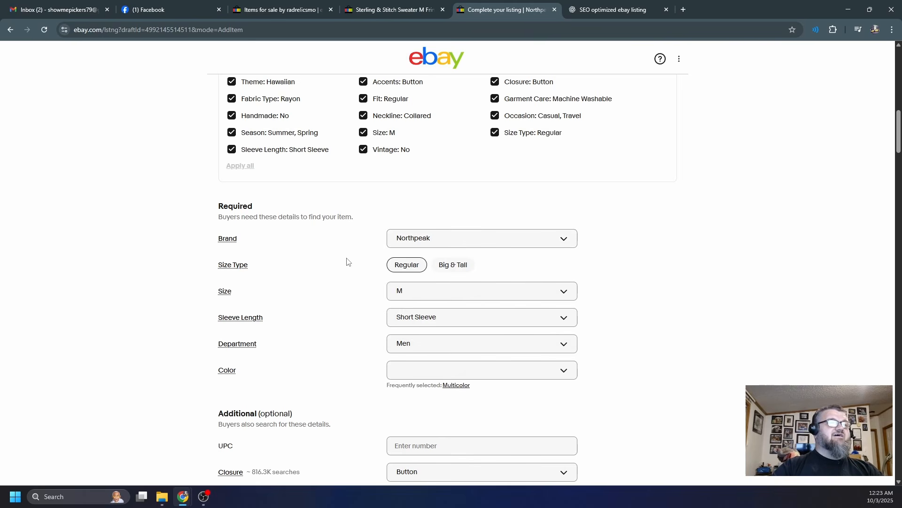
scroll(423, 299, down, 3)
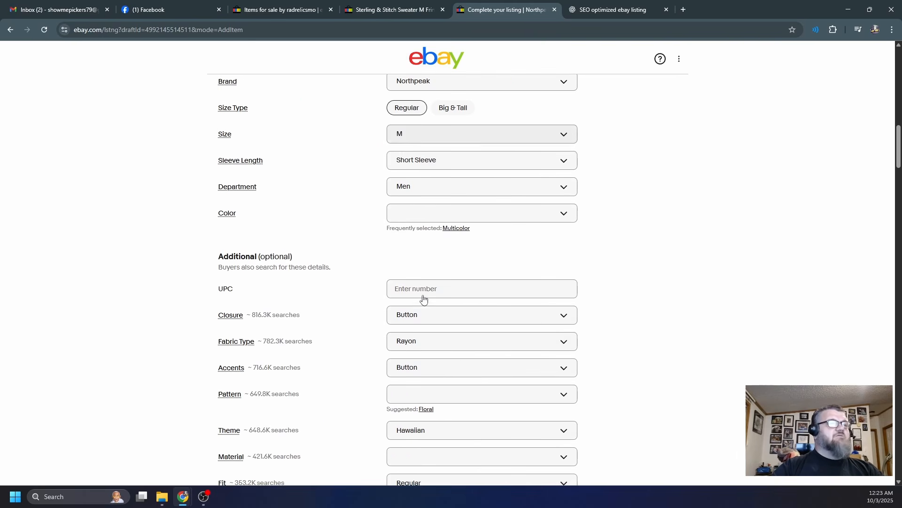
click(453, 228)
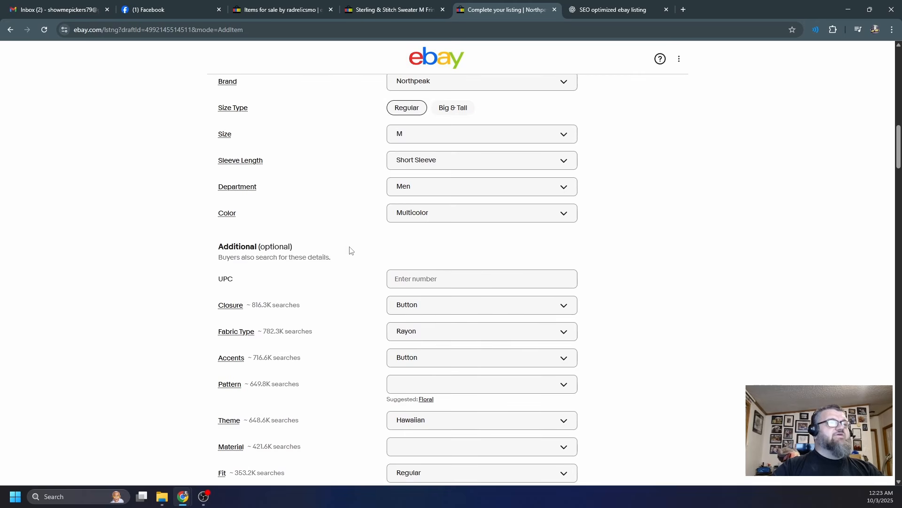
Review the shirt's item specifics and apply the "Clothing" custom template to the item description.
scroll(349, 250, down, 9)
scroll(352, 250, up, 5)
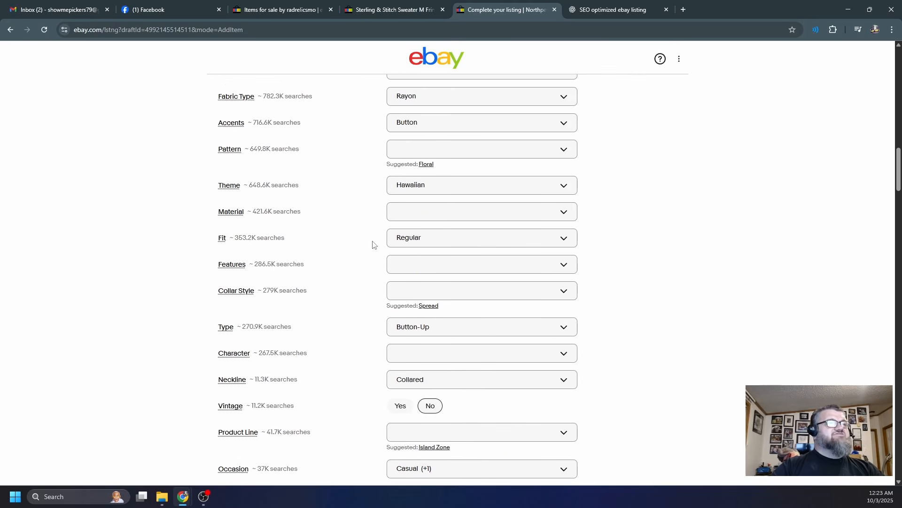
scroll(417, 220, up, 2)
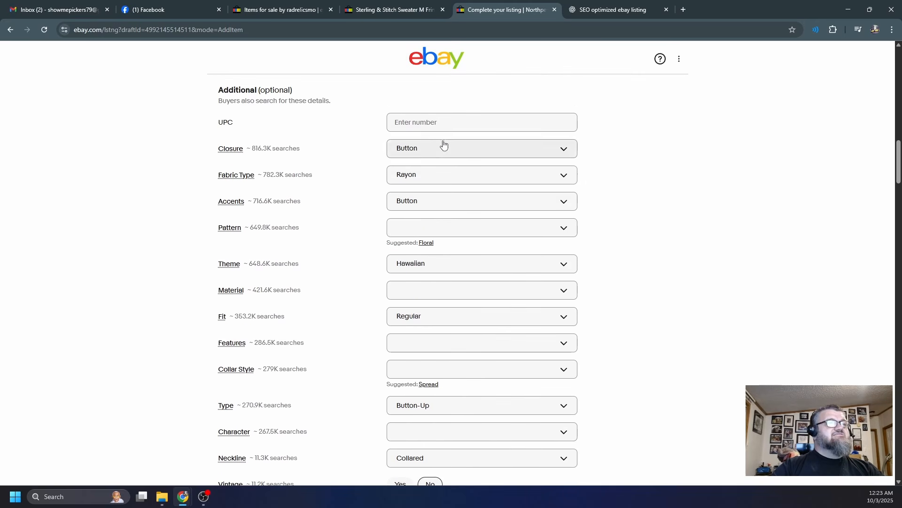
scroll(329, 174, down, 17)
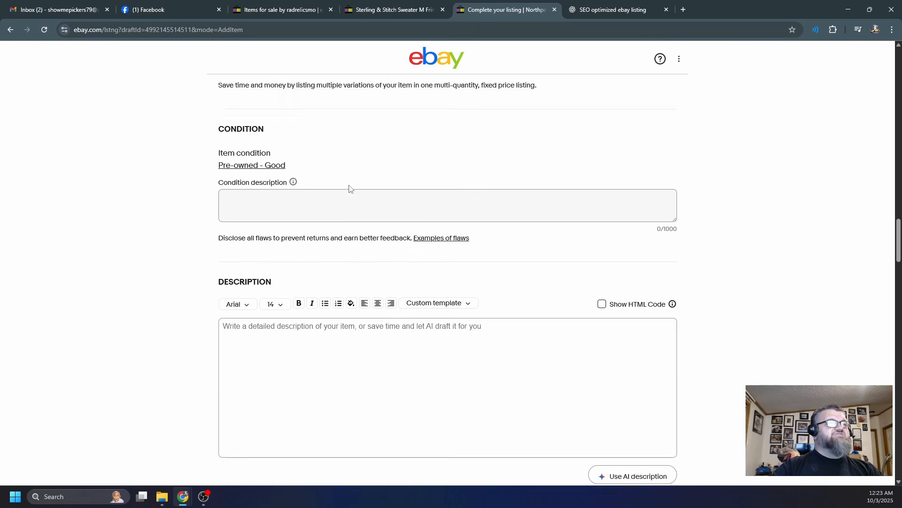
scroll(349, 188, down, 1)
click(433, 268)
click(433, 253)
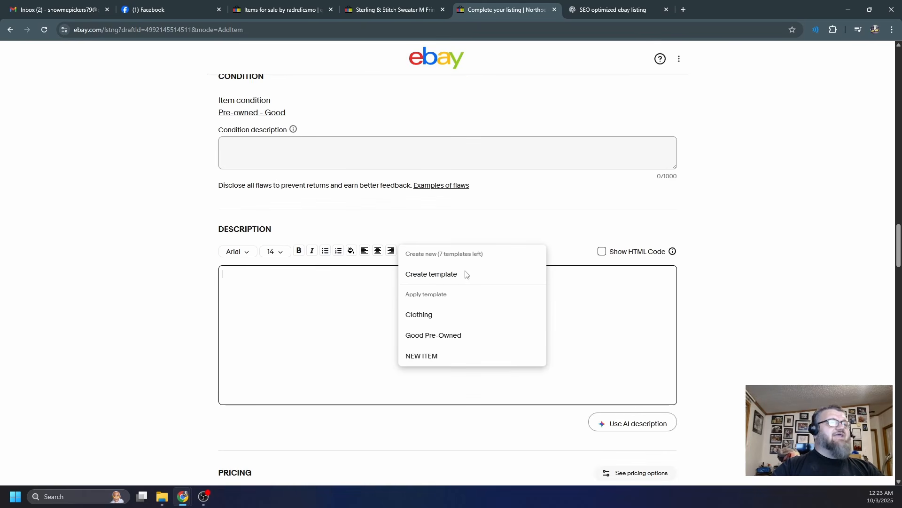
mouse_move(455, 311)
click(557, 311)
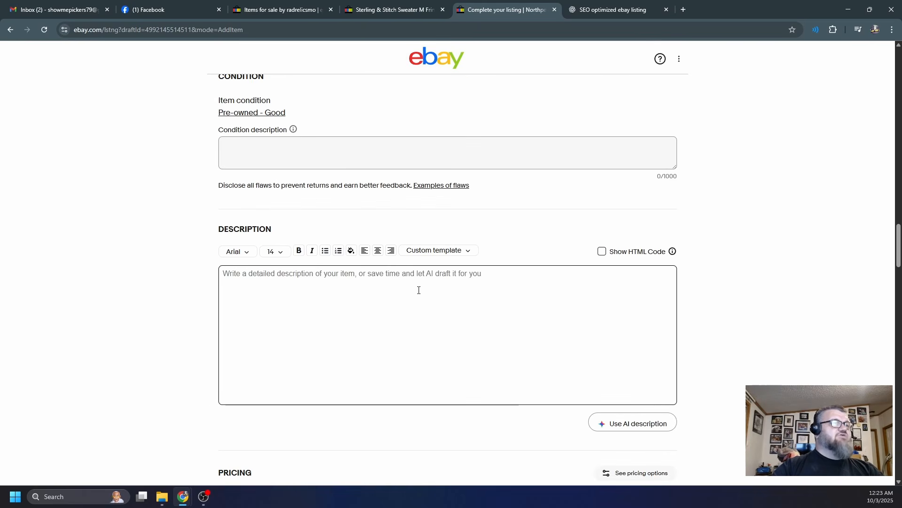
Begin the description with the shirt's title, followed by "The shirt is in good shape please see photos for measurements and condition!".
text(Northpeak Dragon Shirt Men’s M Black Gold Red Asian Print Hawaiian Aloha Style)
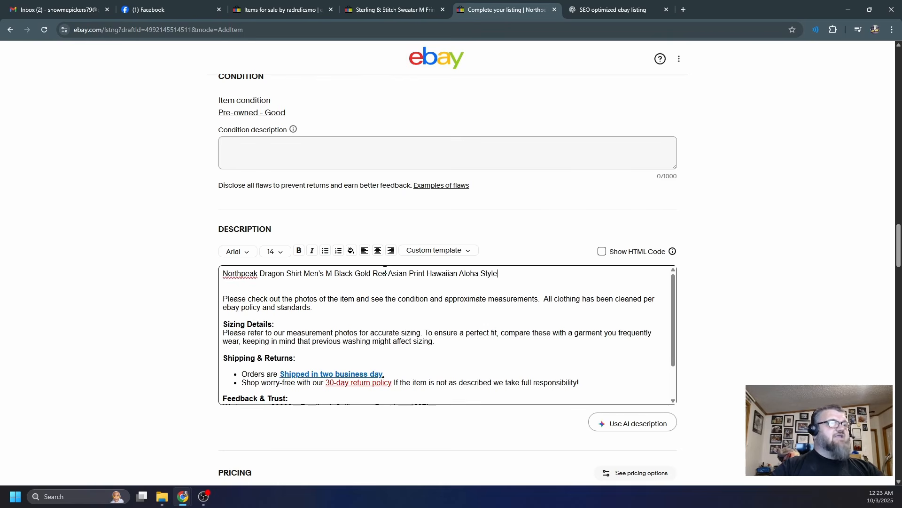
text(. )
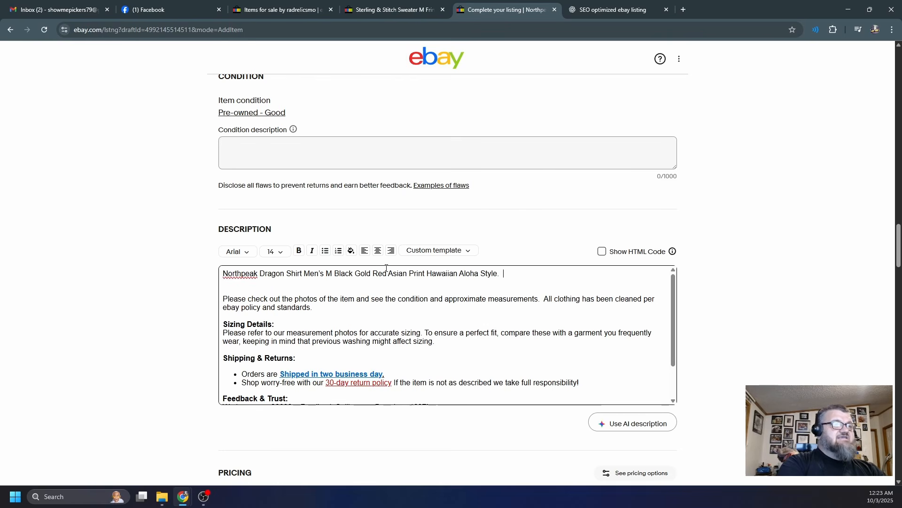
text(The mea)
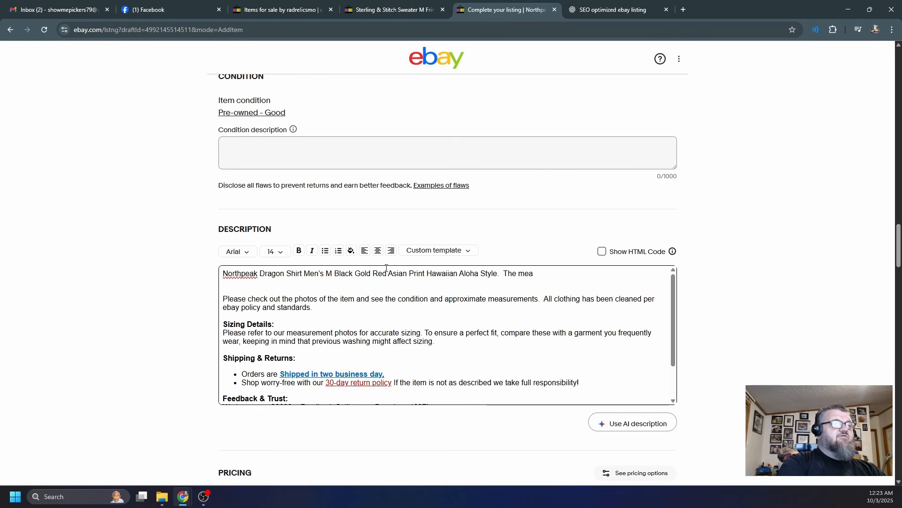
text(shirt is in good shape)
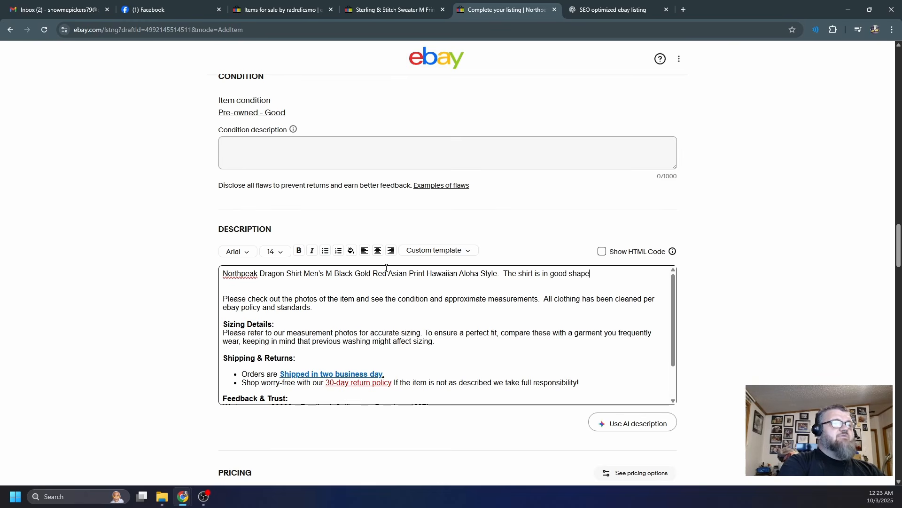
text( please see ph)
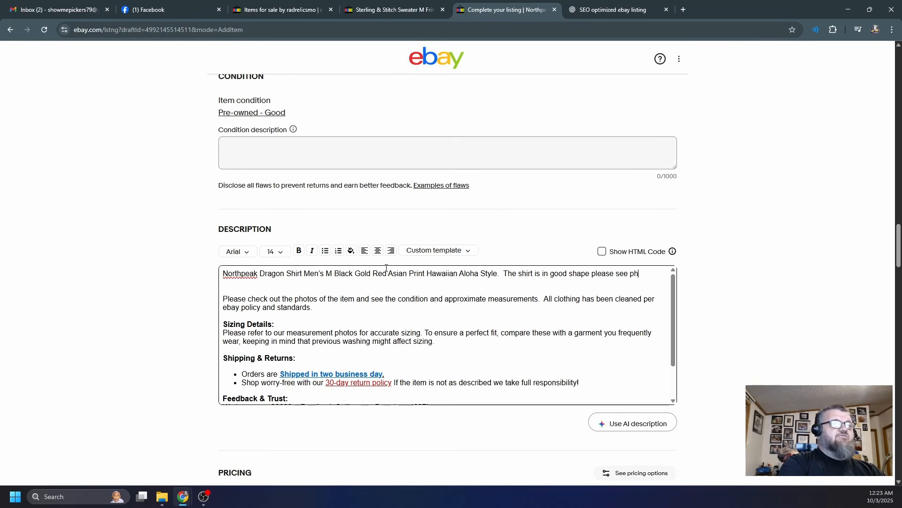
text(otos for measurem)
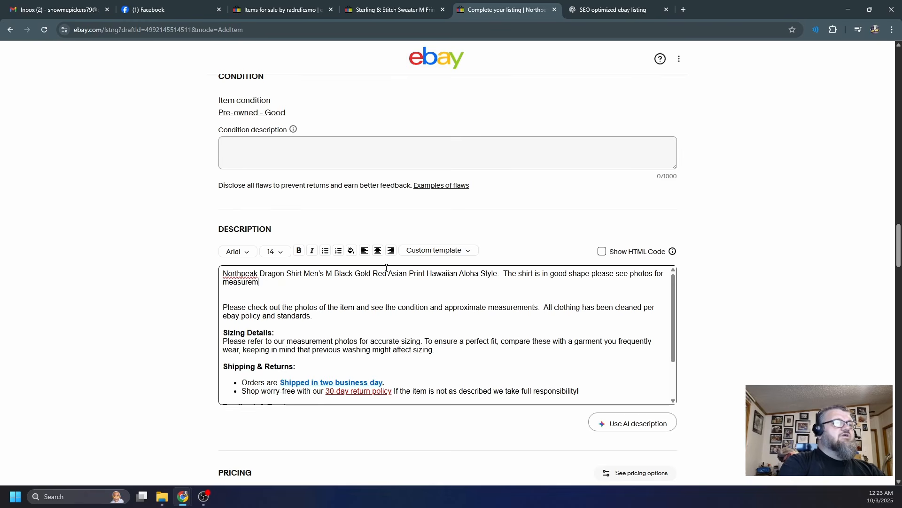
text(tnents and conditi)
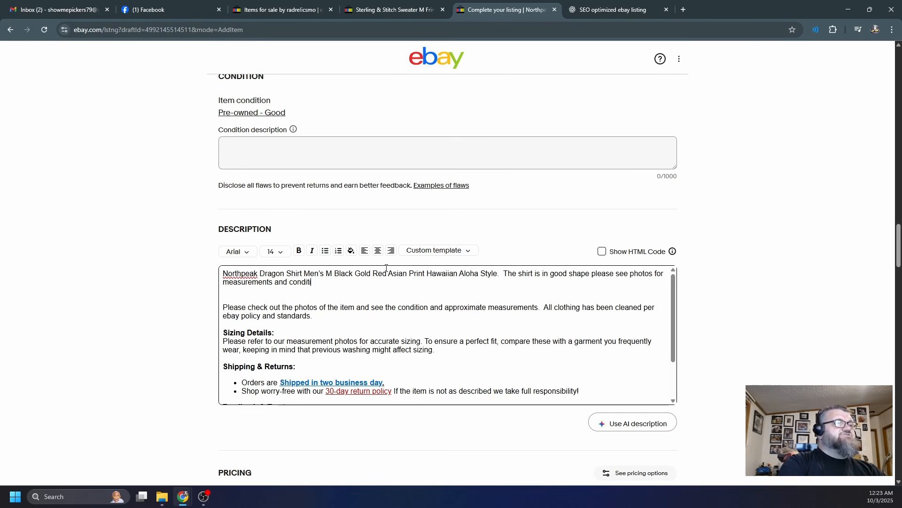
text(on!)
key(Return)
key(Return)
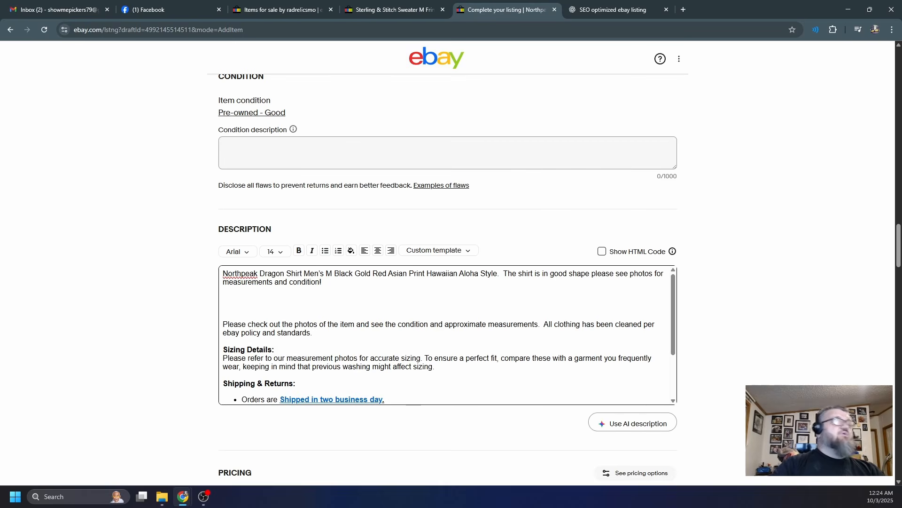
Copy the full eBay description text from ChatGPT and paste it into the eBay listing description below the opening paragraph.
click(598, 4)
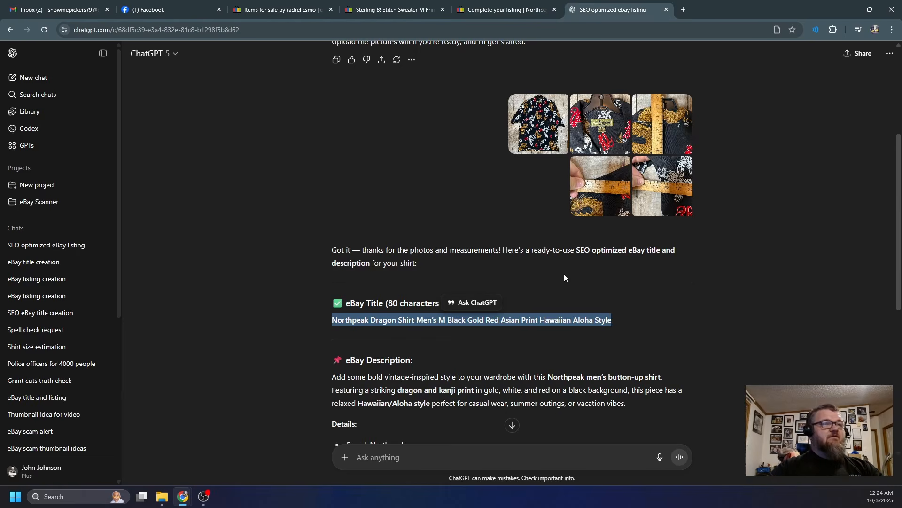
scroll(571, 275, down, 3)
drag(322, 224, 498, 378)
scroll(499, 376, down, 3)
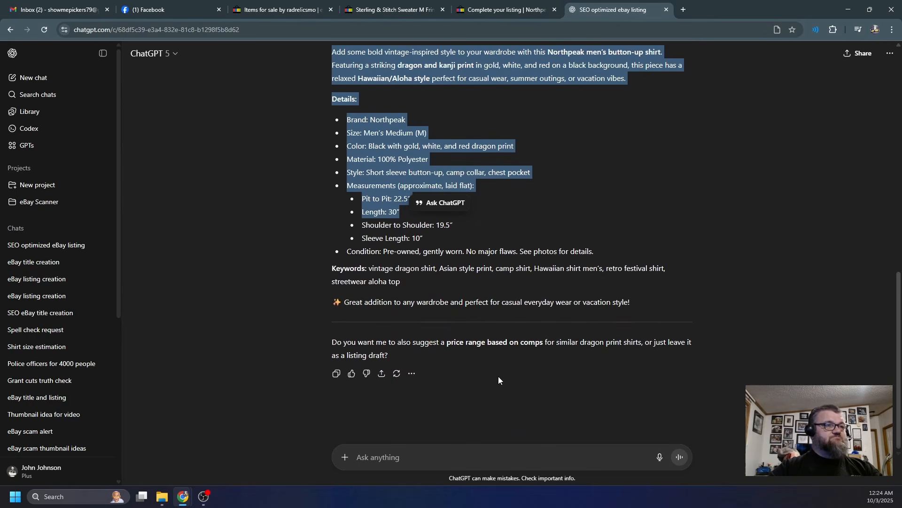
shift+click(633, 304)
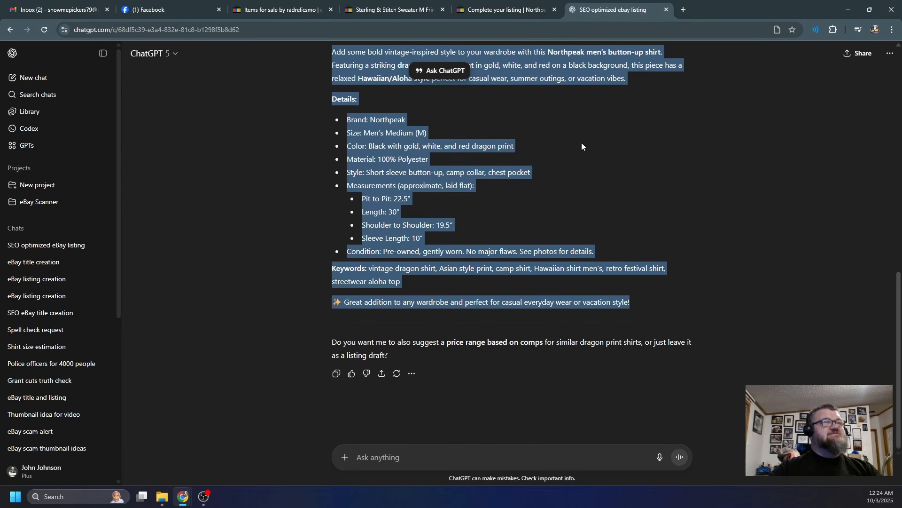
click(503, 10)
click(288, 299)
key(ctrl+v)
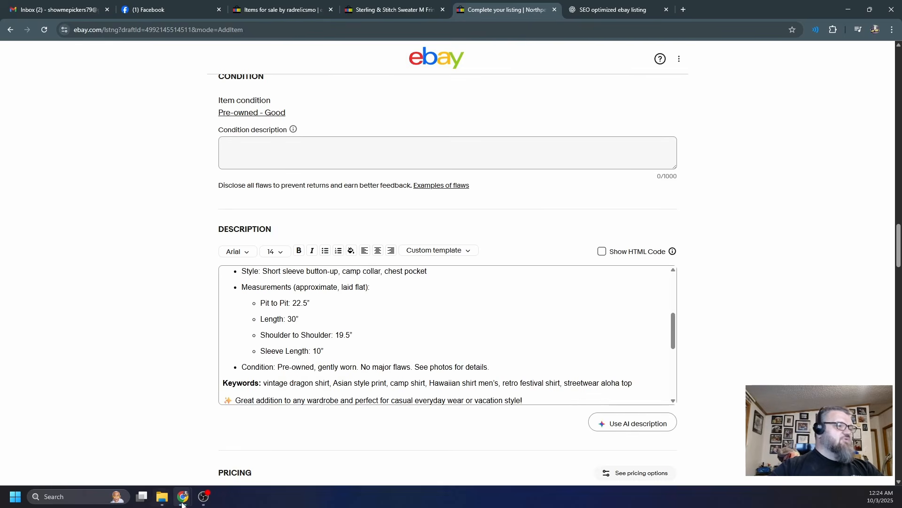
Check the shirt's ruler photos and set the description's Length to 31" and Pit to Pit to 24.5".
mouse_move(183, 496)
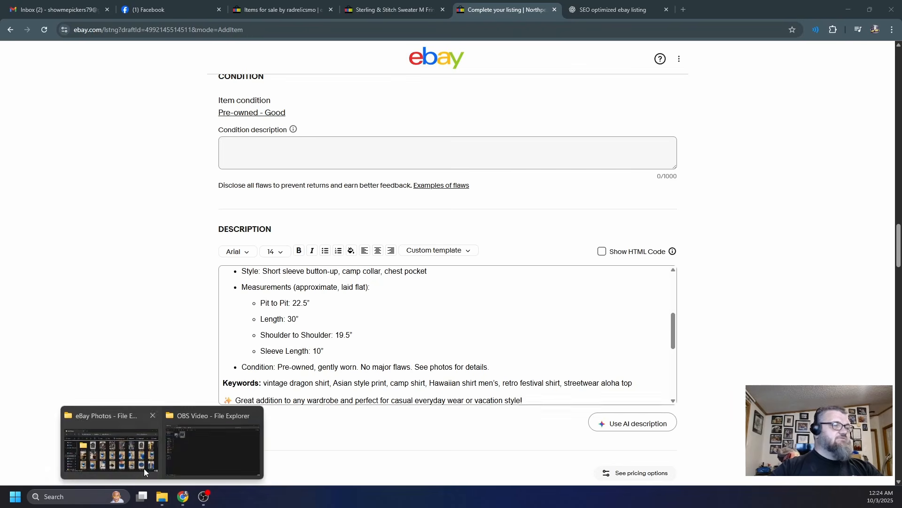
click(144, 468)
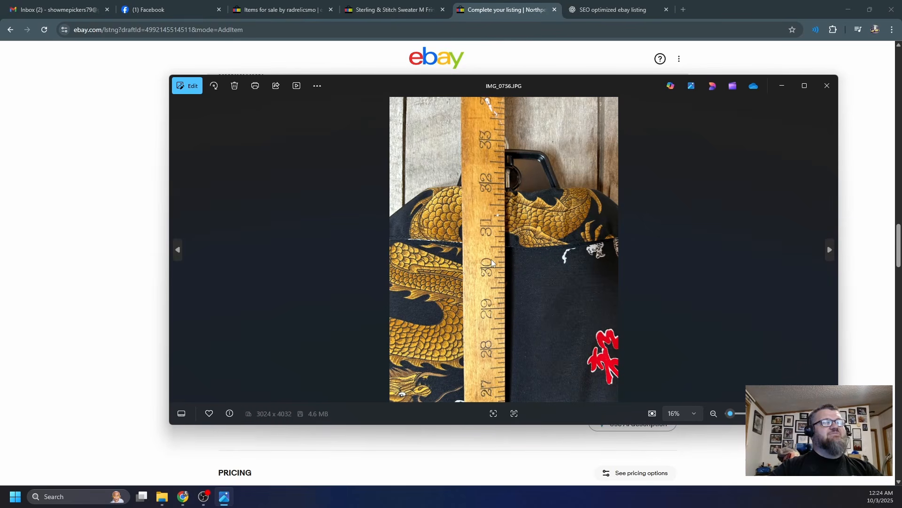
click(827, 85)
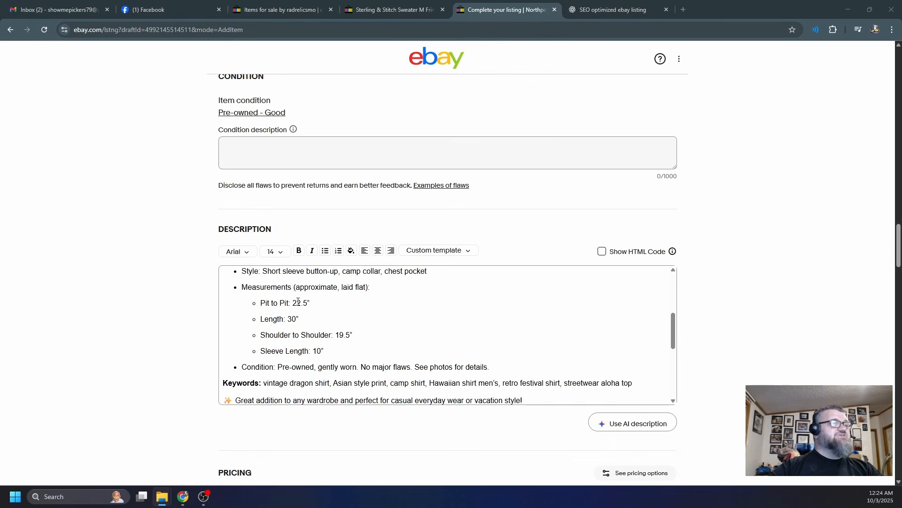
click(297, 322)
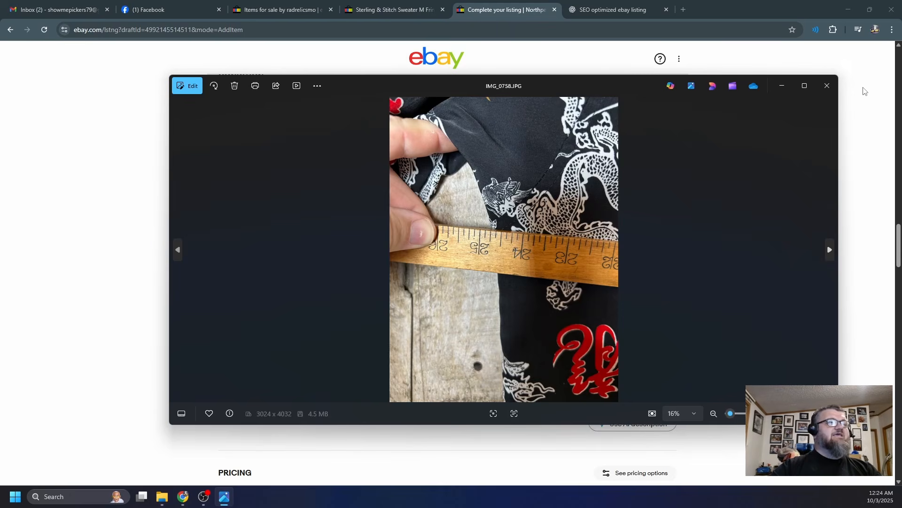
click(827, 85)
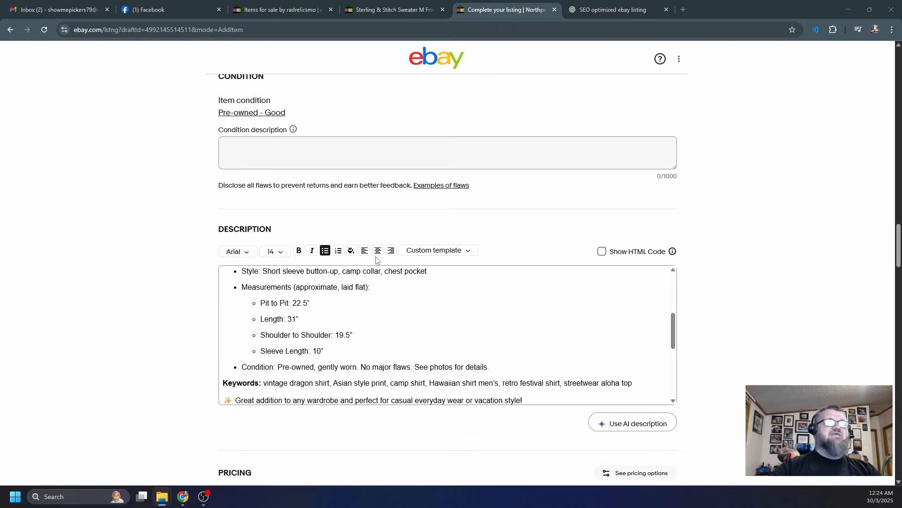
click(298, 302)
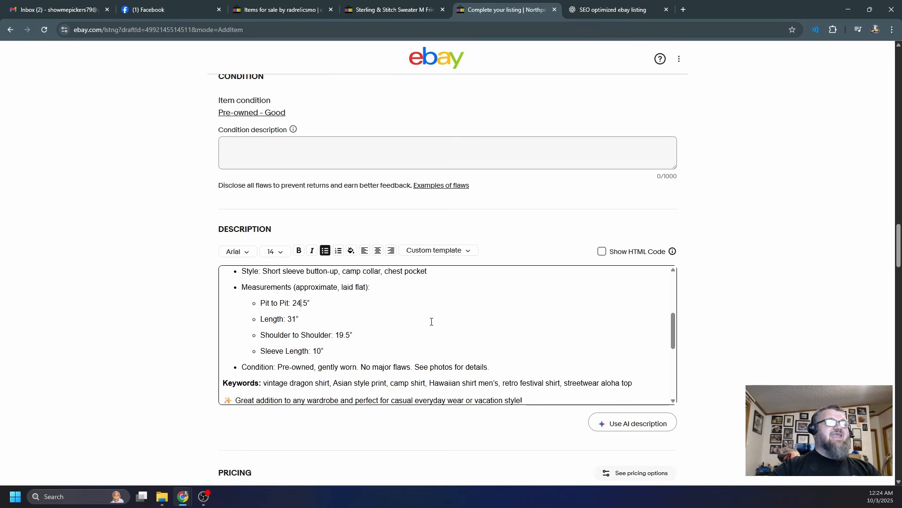
Add "This is a larger Medium and you should compare measurements to a shirt to be happy with the fit." to the opening paragraph.
scroll(448, 322, up, 5)
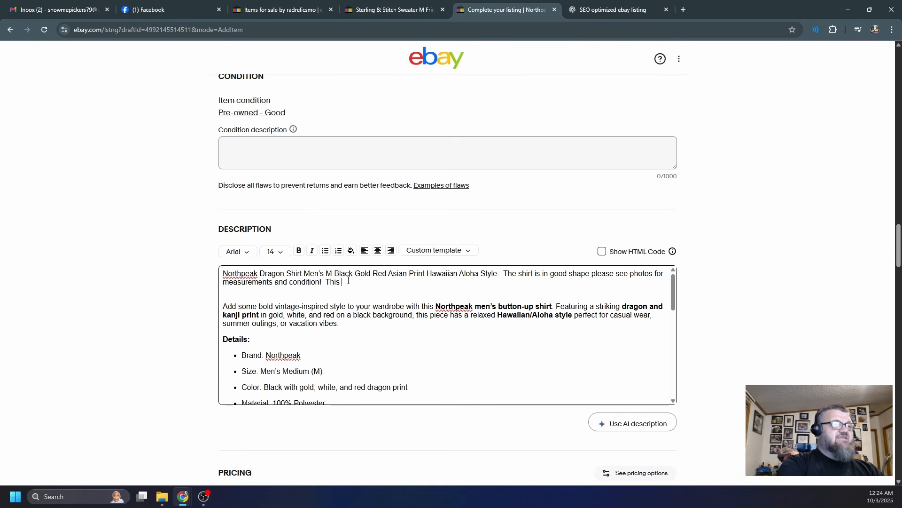
text(a larger)
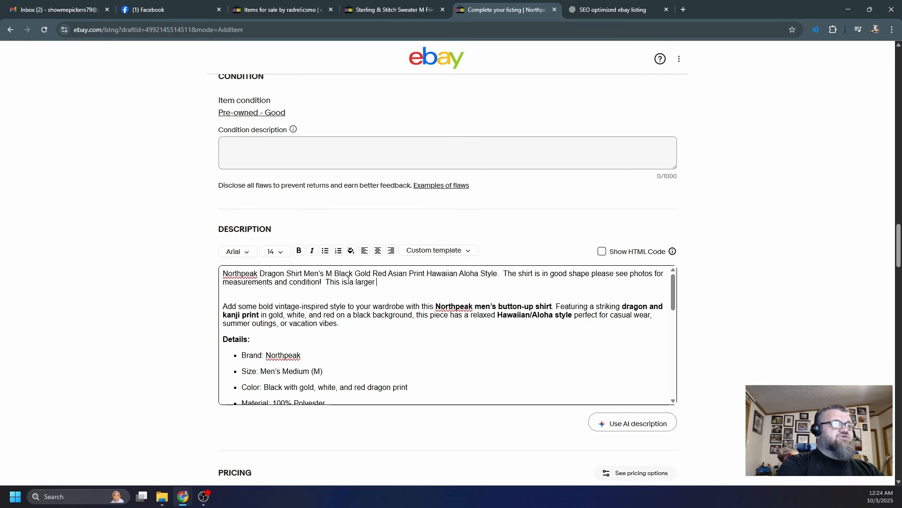
text( Medium and you should compare measurements to a shirt to be happ)
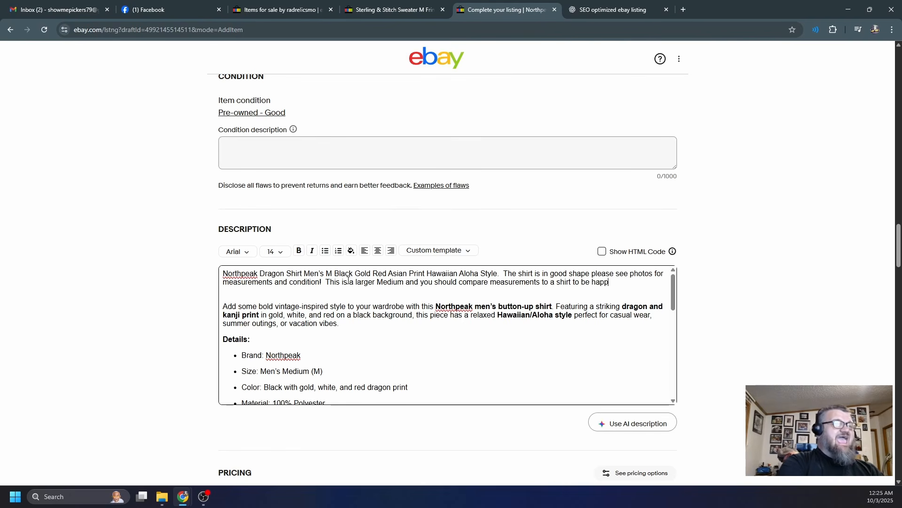
text(fit.)
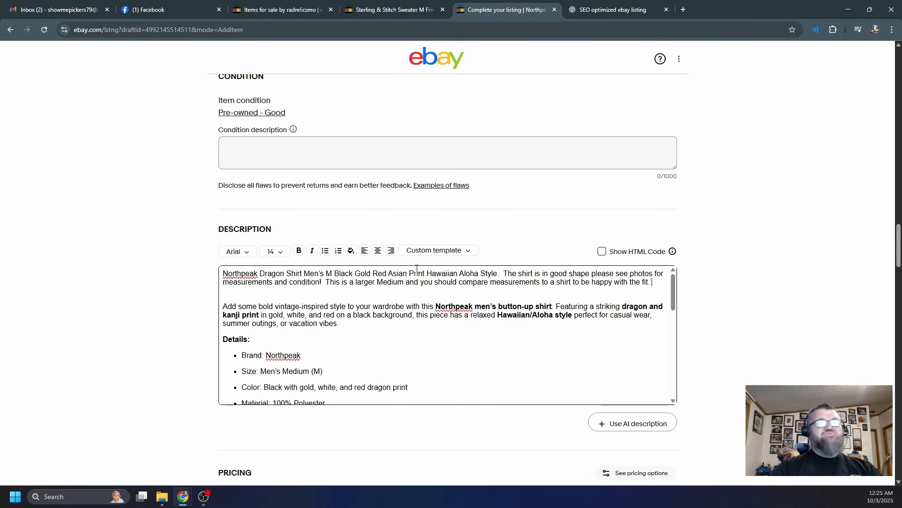
Review the description, check the shoulder ruler photo, and set the Shoulder to Shoulder measurement to 21".
scroll(474, 339, down, 15)
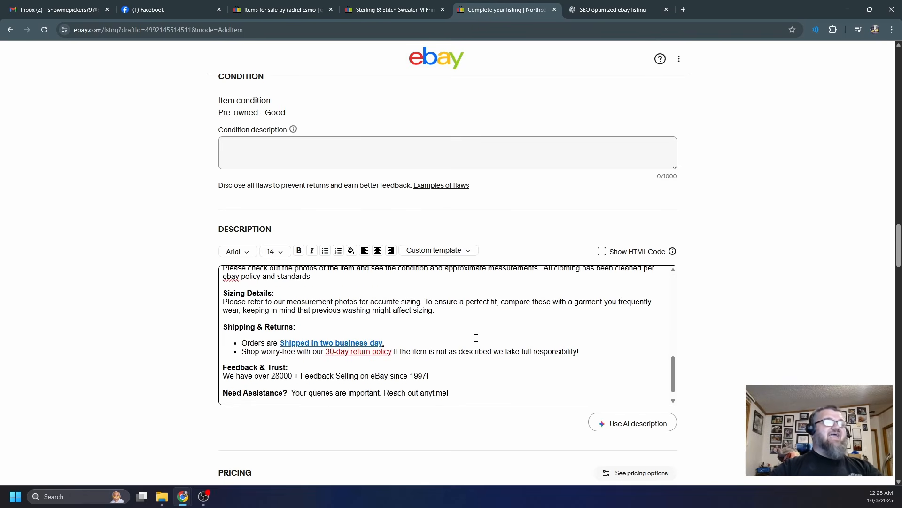
scroll(476, 337, up, 3)
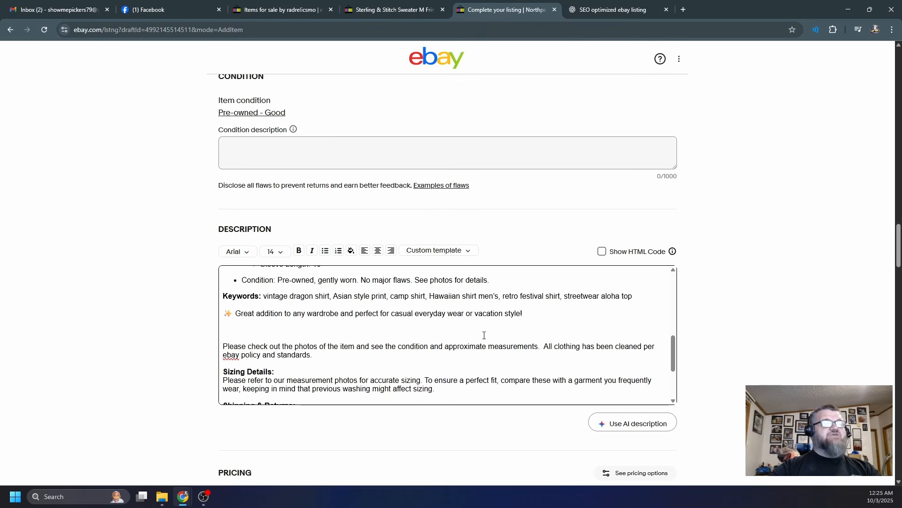
scroll(484, 336, down, 2)
scroll(485, 334, up, 4)
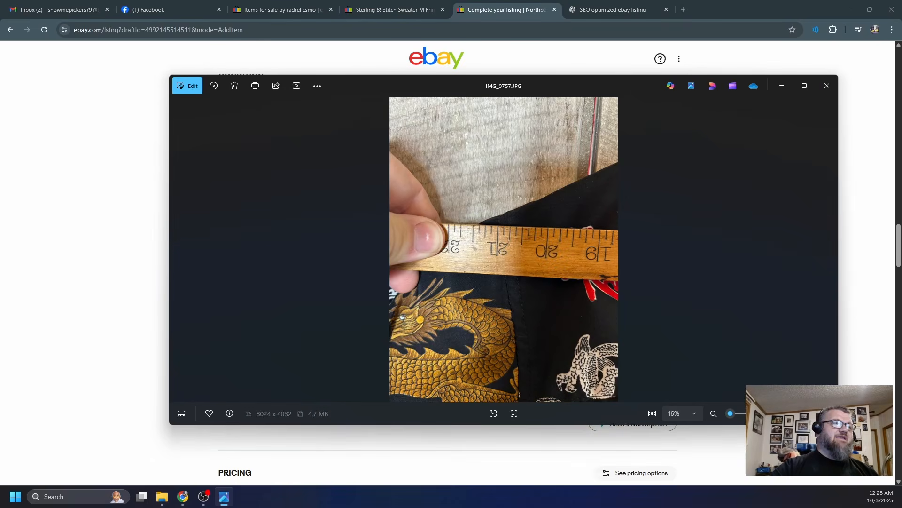
click(827, 85)
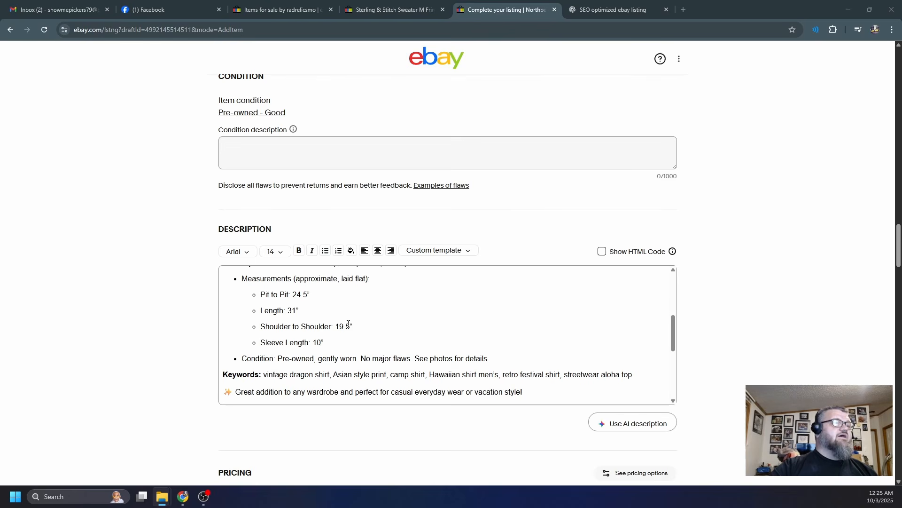
drag(350, 327, 343, 325)
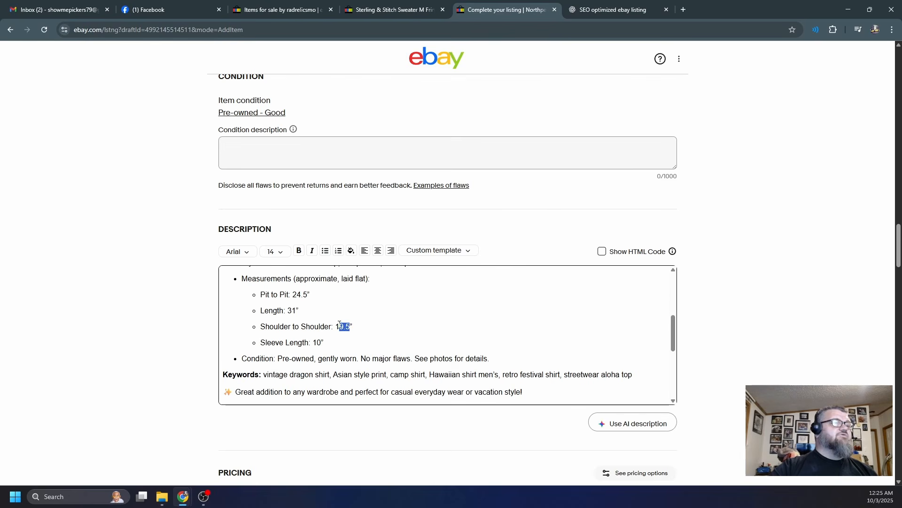
text(21)
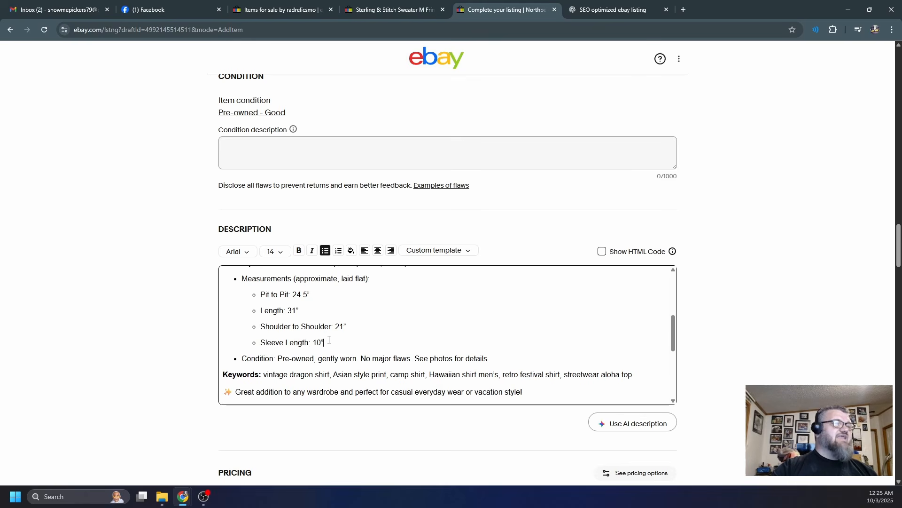
Delete the Sleeve Length bullet from the description's measurements list.
drag(325, 343, 262, 341)
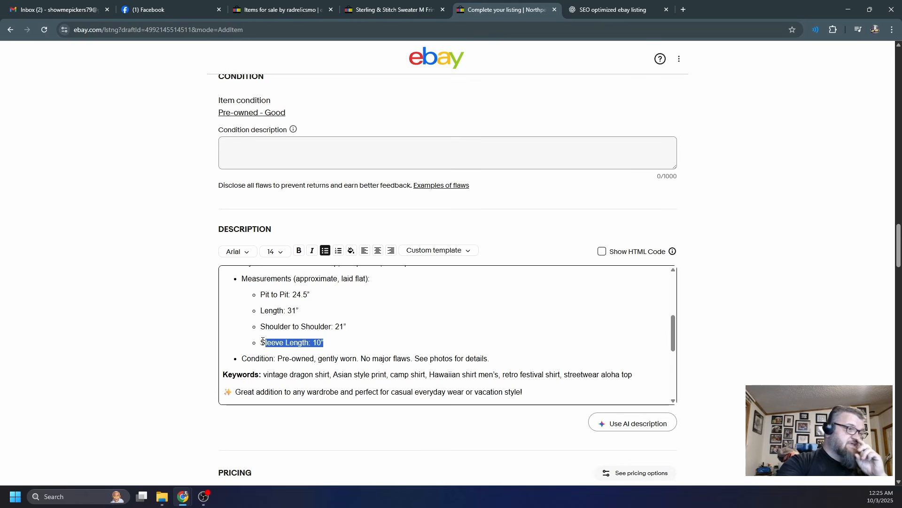
key(BackSpace)
key(BackSpace)
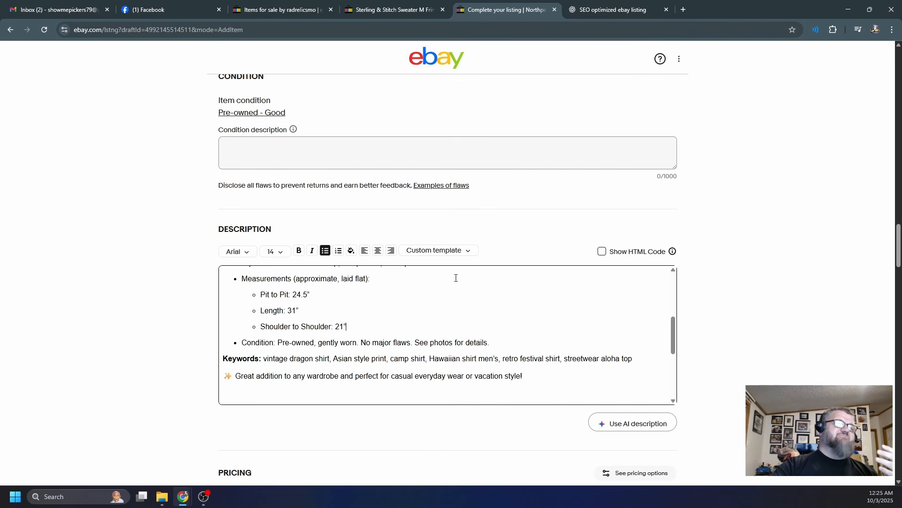
Run a Google Lens image search on the dragon shirt's front photo in a new browser tab.
scroll(456, 278, down, 5)
scroll(455, 280, down, 2)
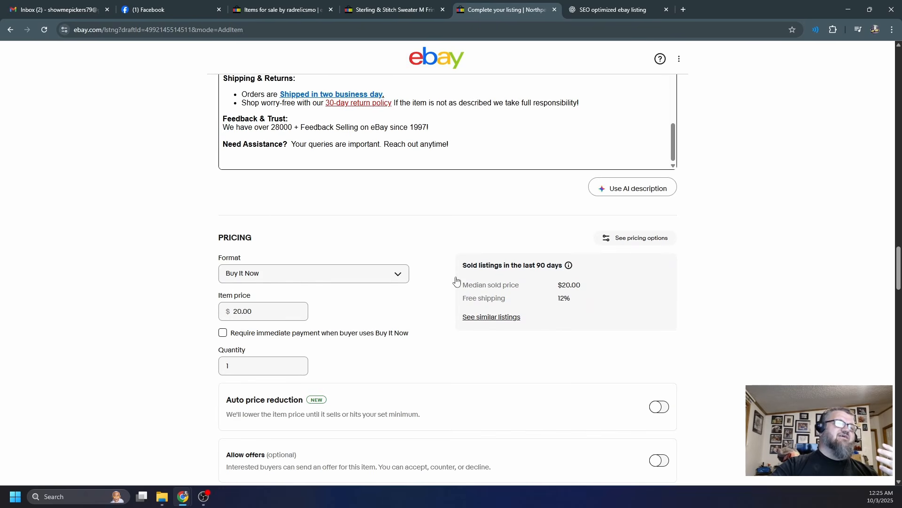
click(610, 14)
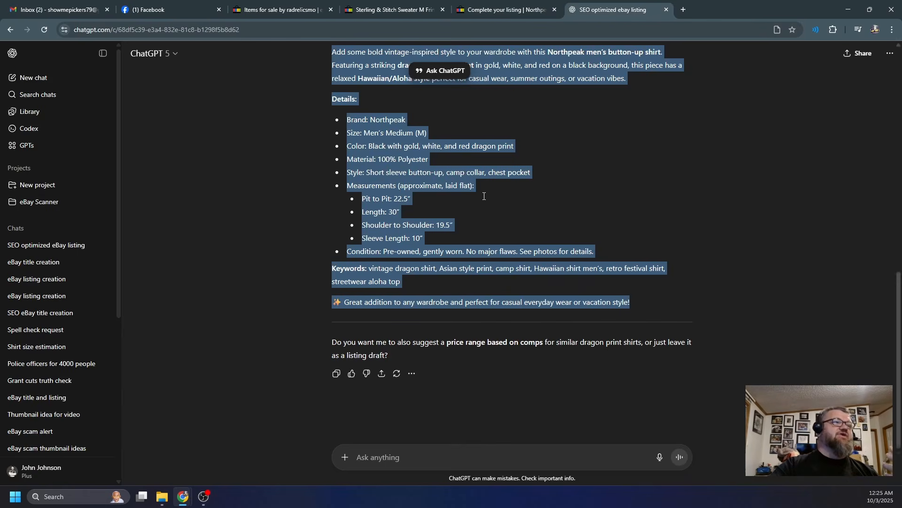
click(682, 11)
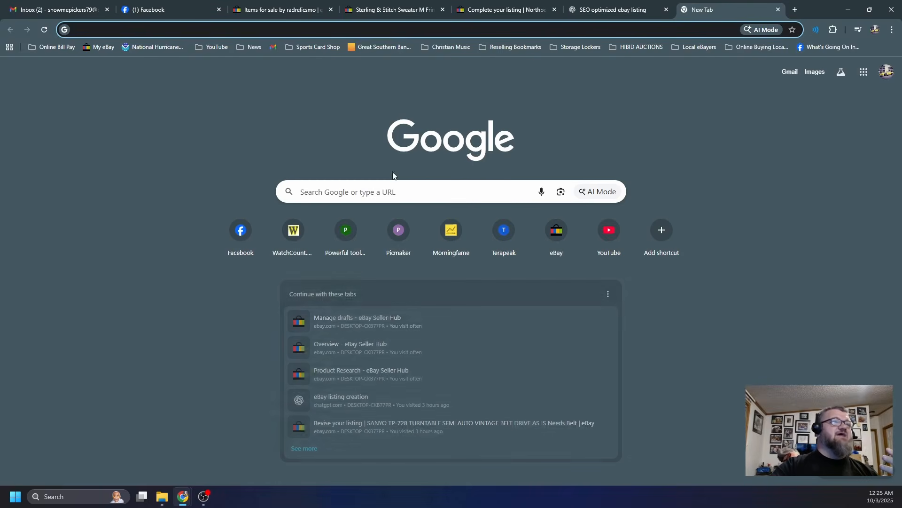
click(563, 194)
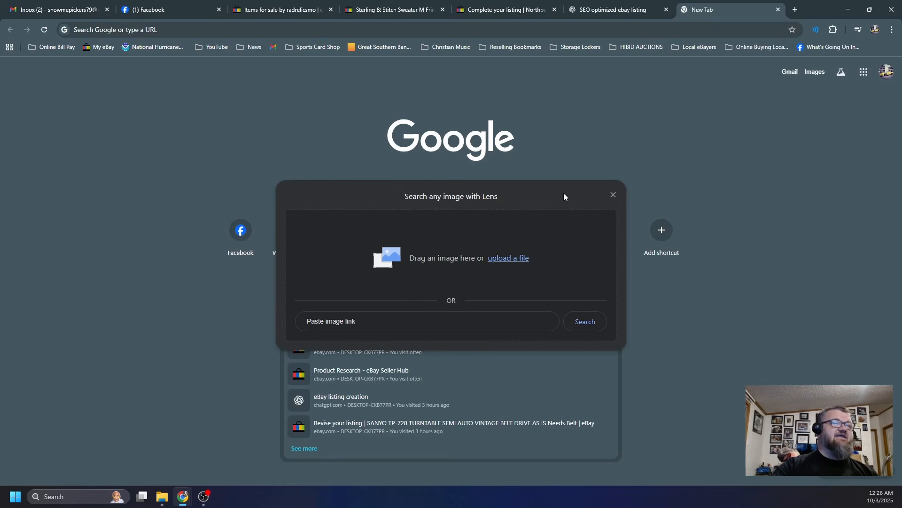
click(520, 258)
click(158, 78)
double_click(158, 76)
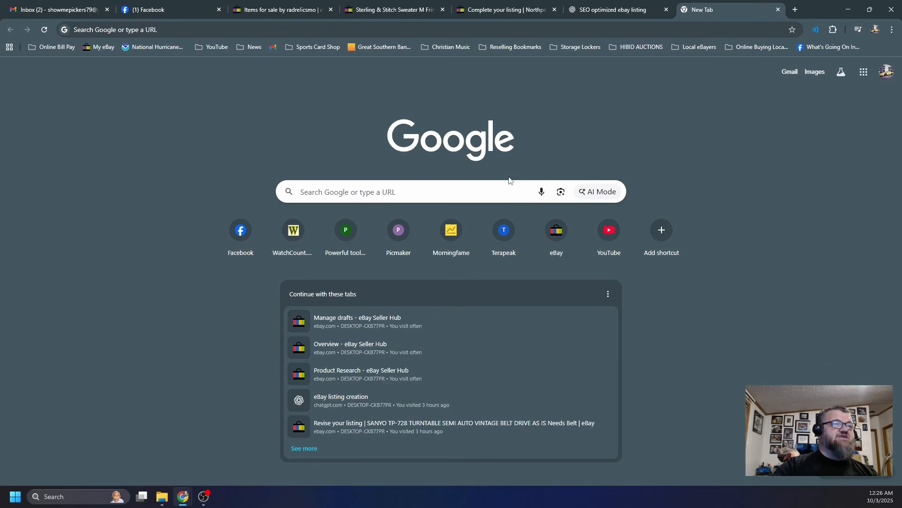
click(561, 191)
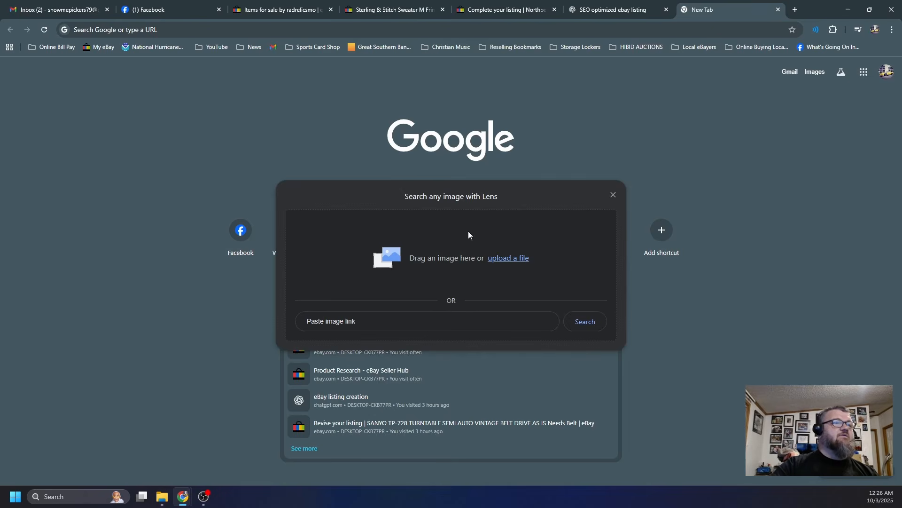
click(516, 259)
double_click(165, 91)
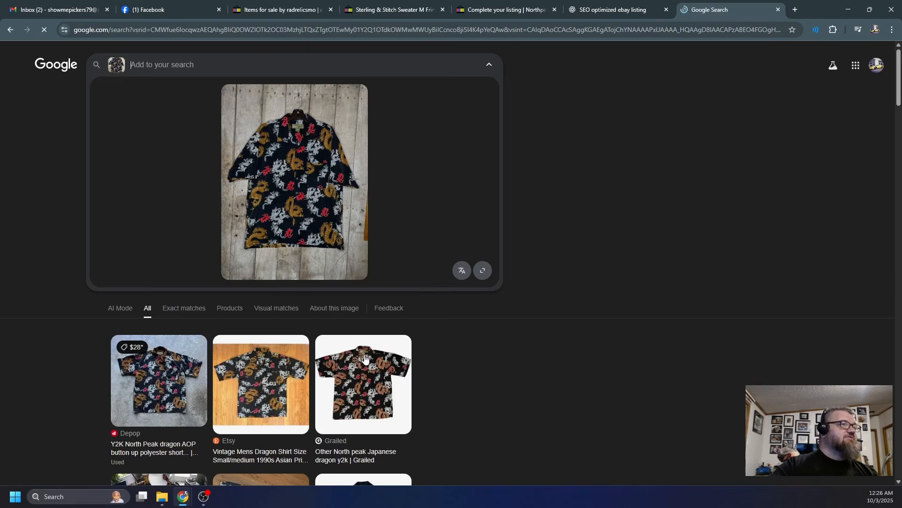
Examine the visually matching shirts in the image results, including the Grailed and Depop North Peak dragon listings.
scroll(305, 356, down, 3)
scroll(294, 194, up, 3)
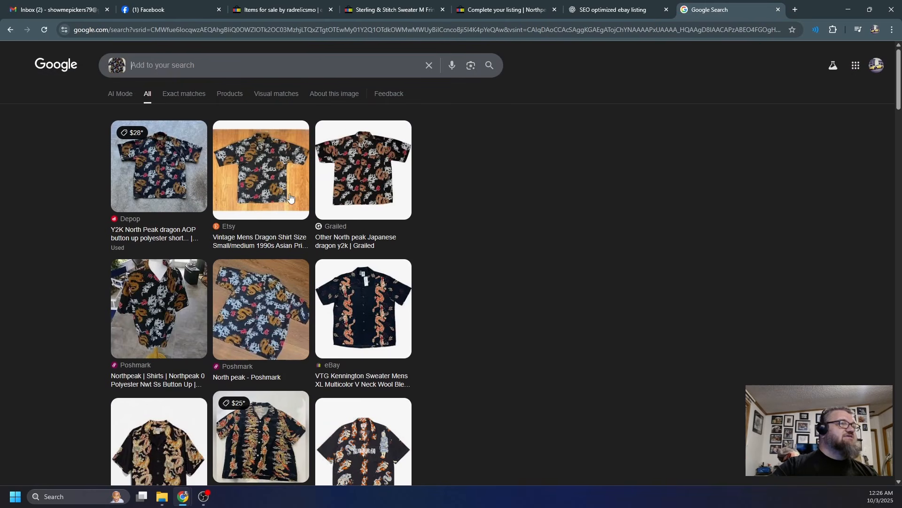
click(378, 183)
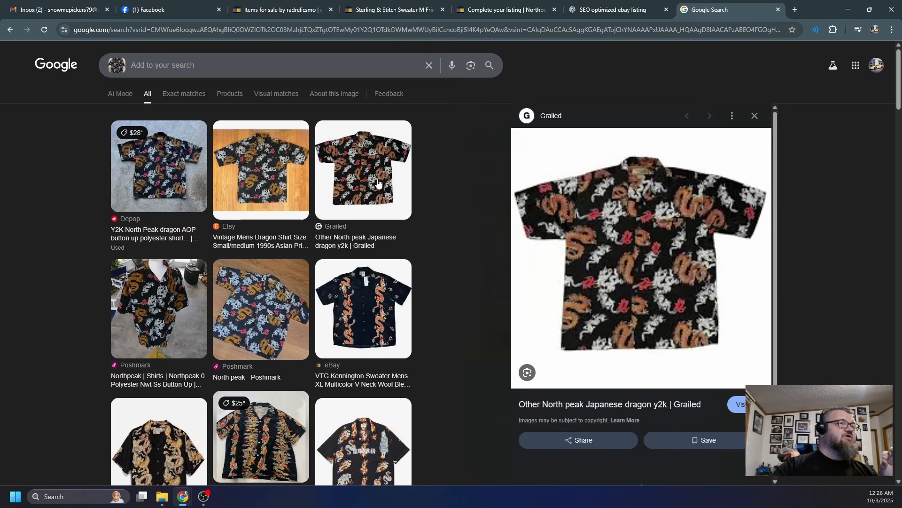
click(659, 404)
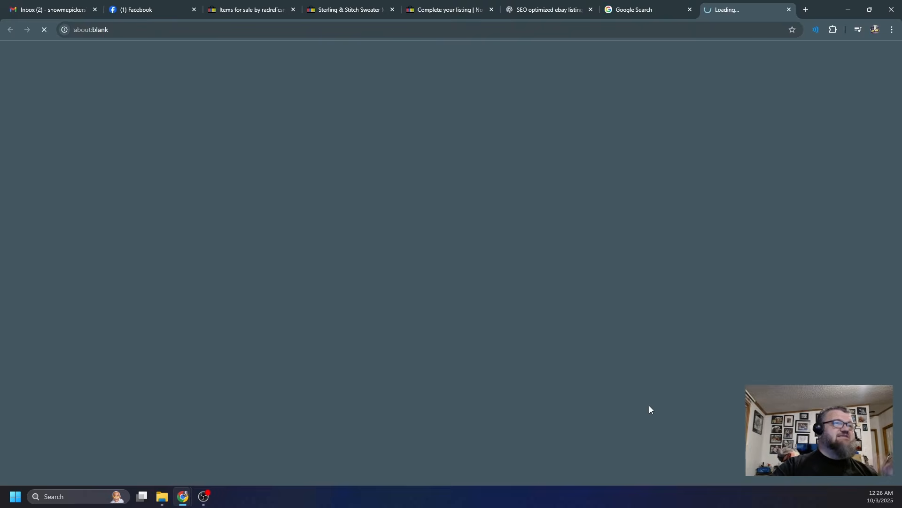
click(789, 9)
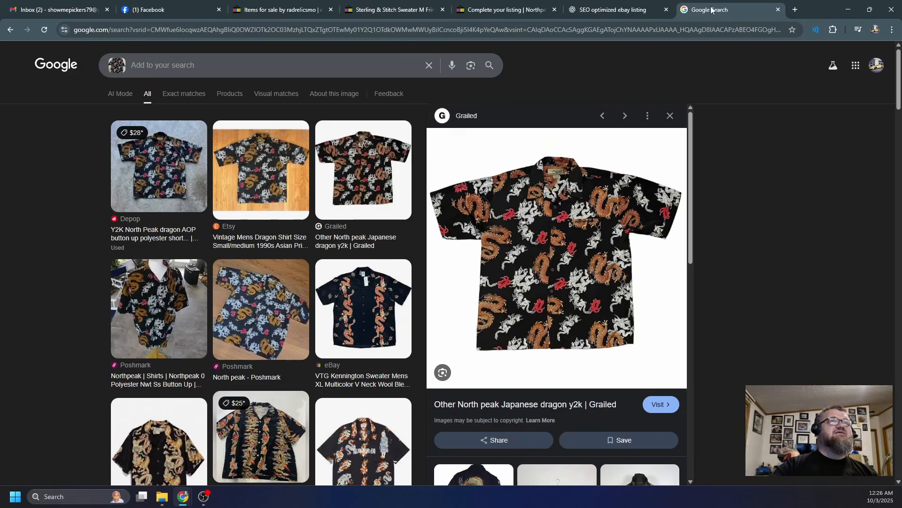
click(180, 160)
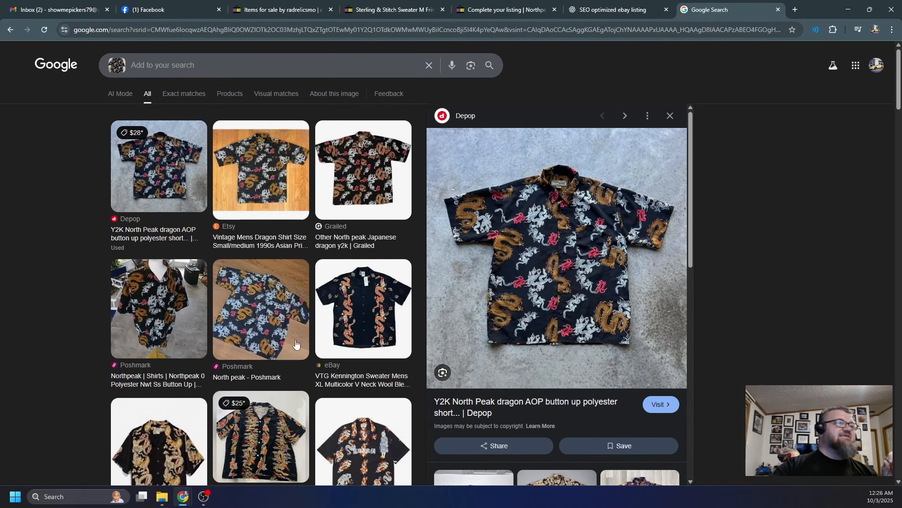
scroll(292, 343, down, 1)
scroll(292, 343, down, 3)
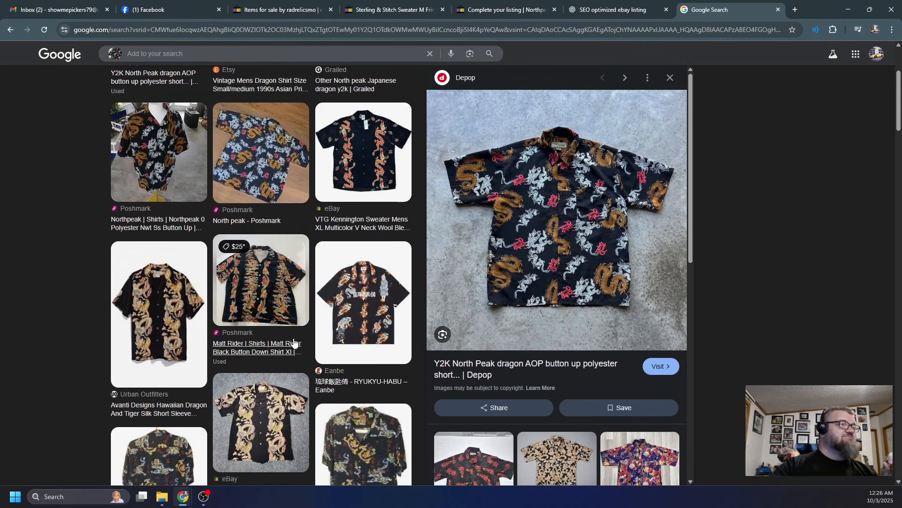
scroll(293, 342, down, 7)
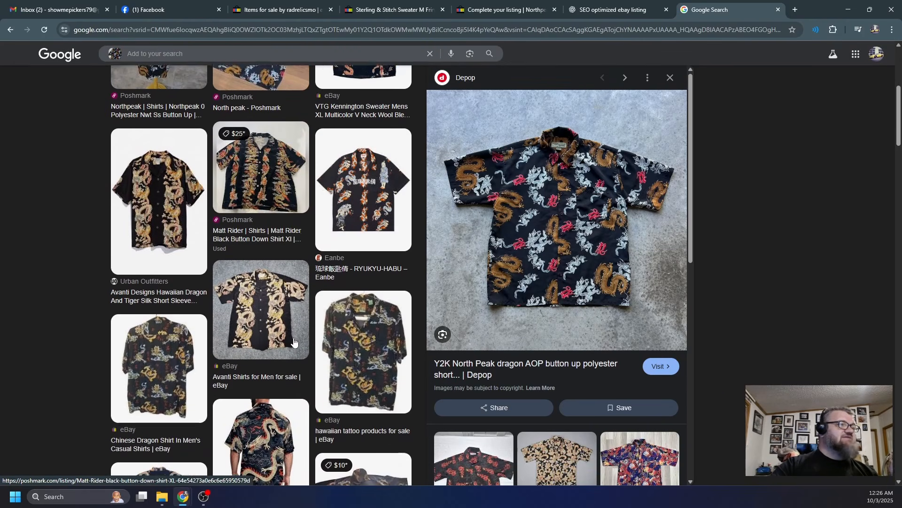
Open eBay's "Chinese Dragon Shirt In Men's Casual Shirts" result, compare the prices of similar shirts, and close the page.
click(157, 166)
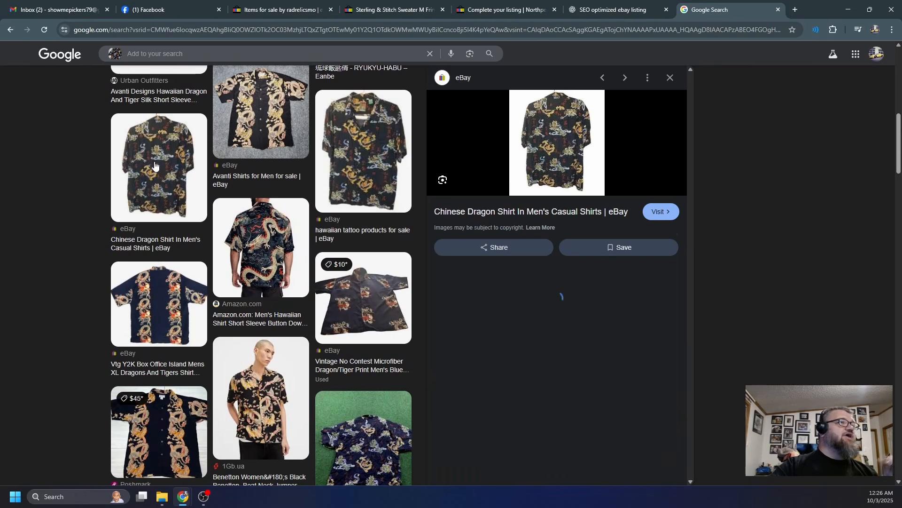
click(656, 212)
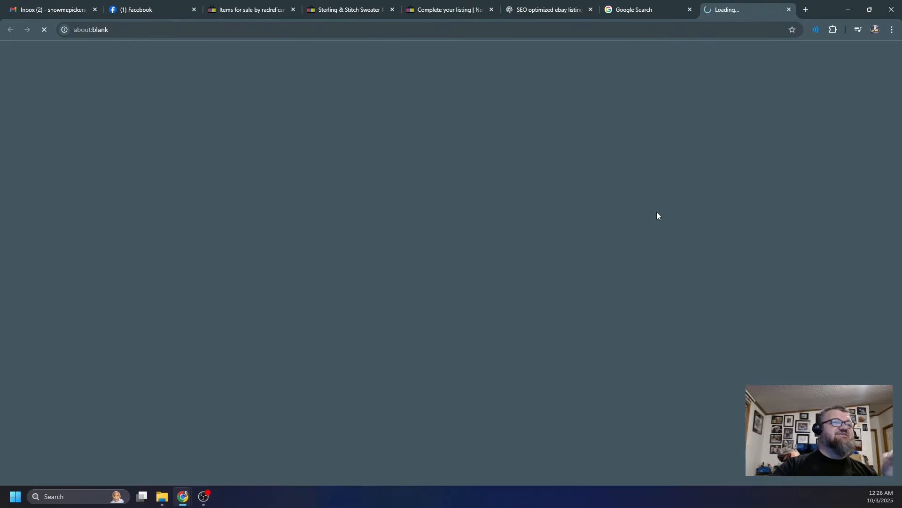
scroll(630, 233, down, 3)
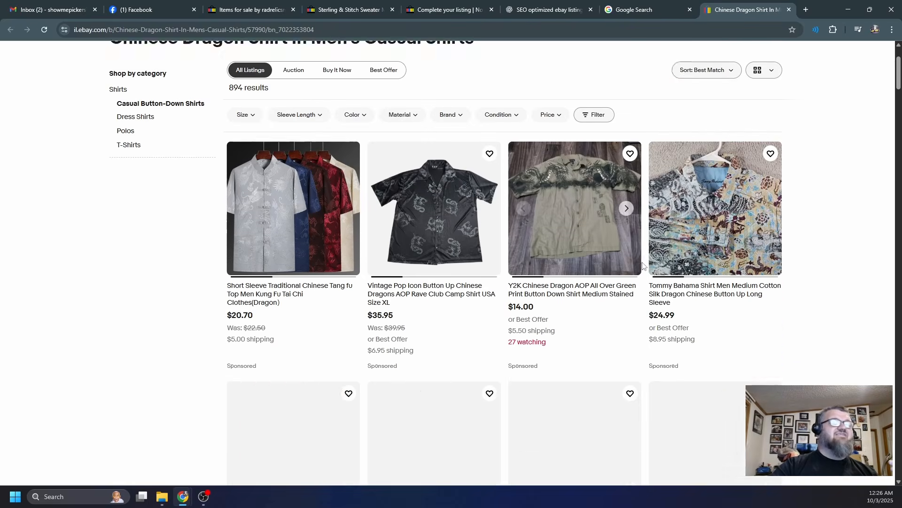
scroll(644, 262, down, 3)
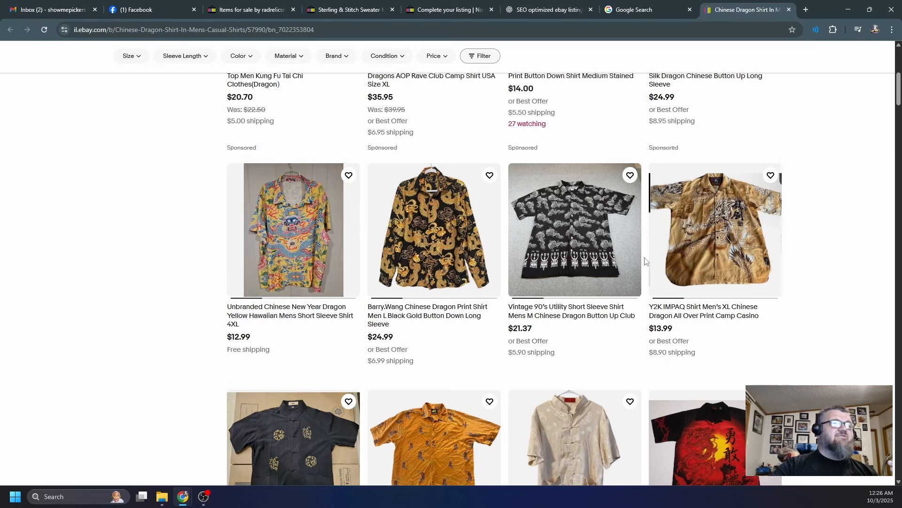
scroll(645, 261, down, 3)
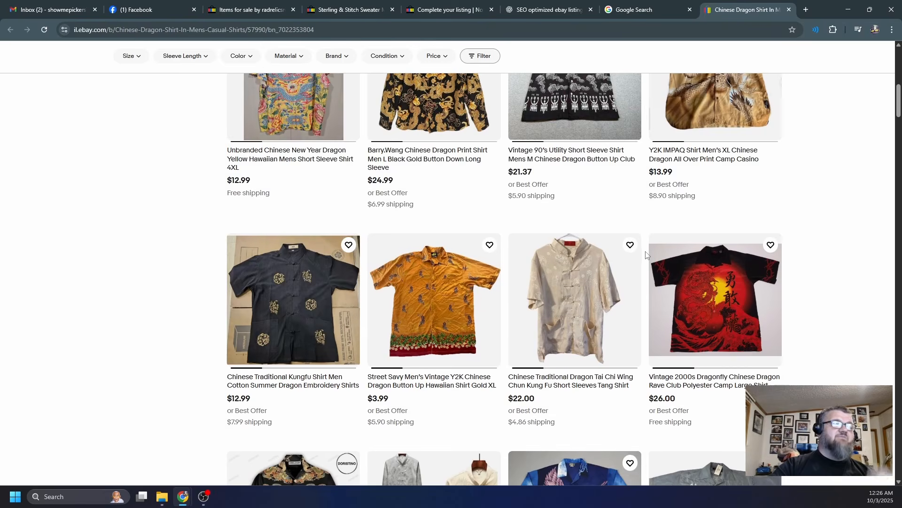
scroll(645, 254, down, 2)
scroll(646, 254, up, 10)
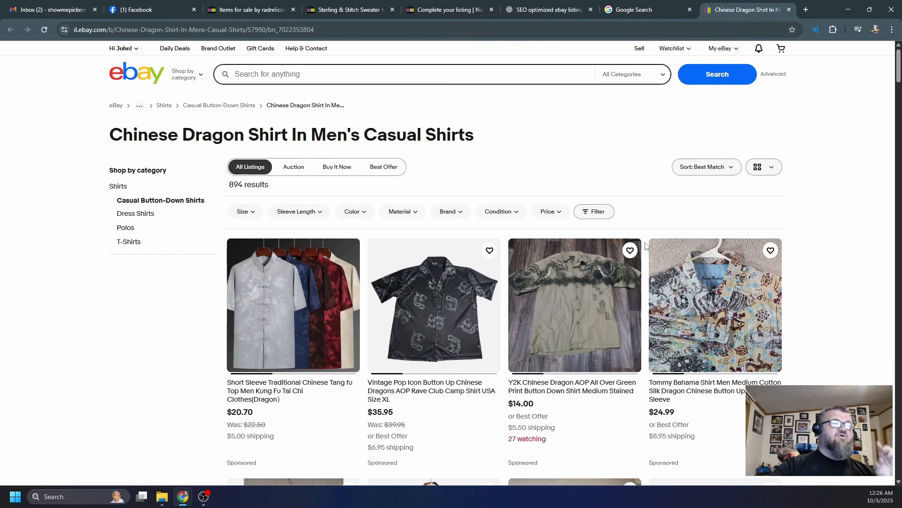
scroll(645, 243, down, 14)
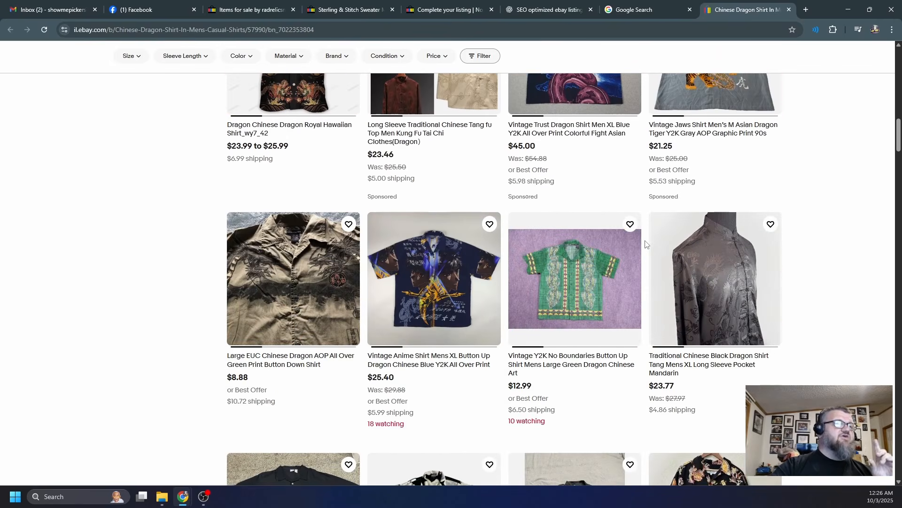
scroll(646, 241, up, 10)
scroll(650, 237, up, 5)
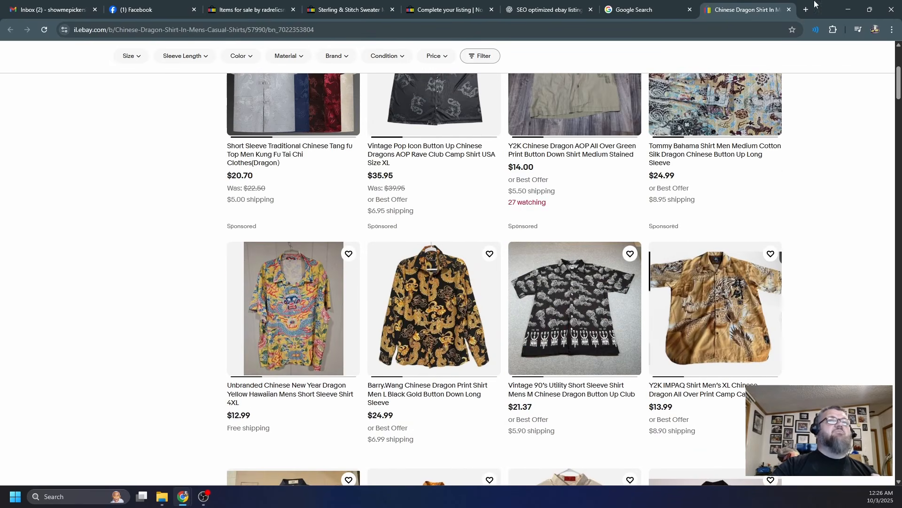
click(790, 9)
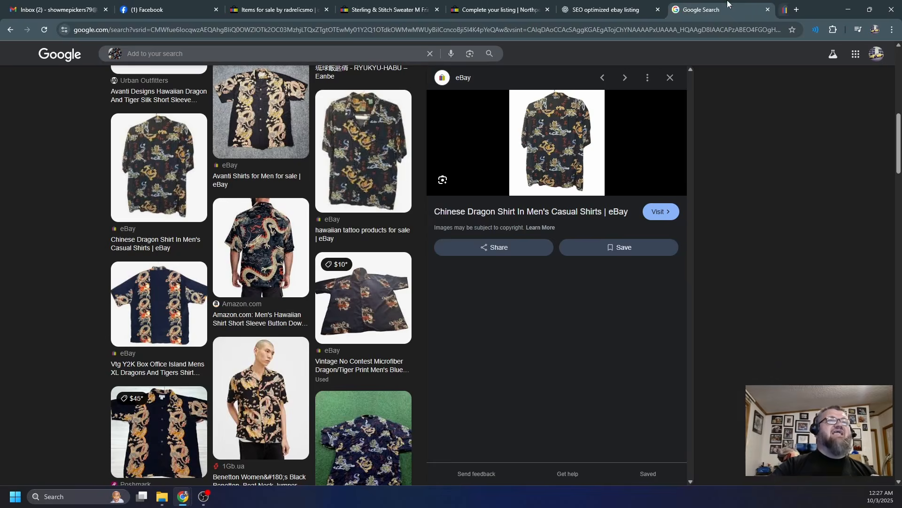
Return to the Northpeak listing draft and set the Buy It Now item price to $15.95.
click(641, 6)
click(508, 4)
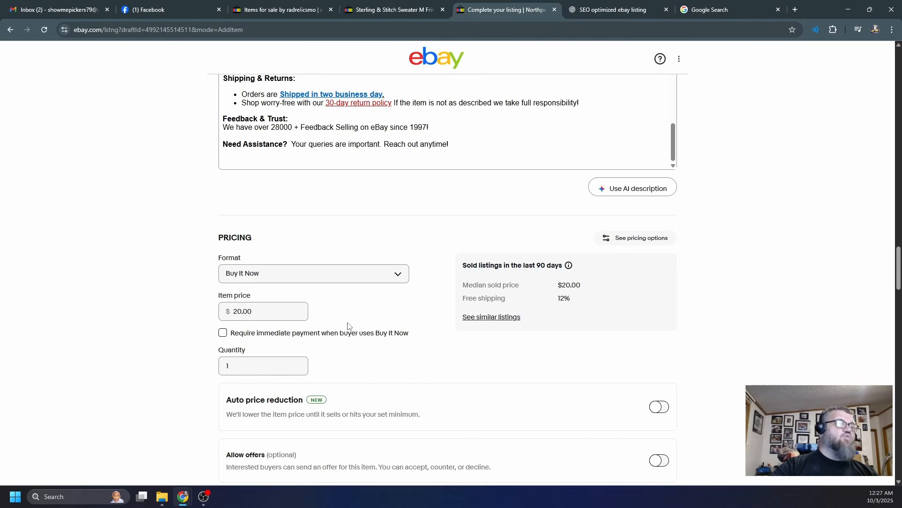
click(303, 309)
text(15.95)
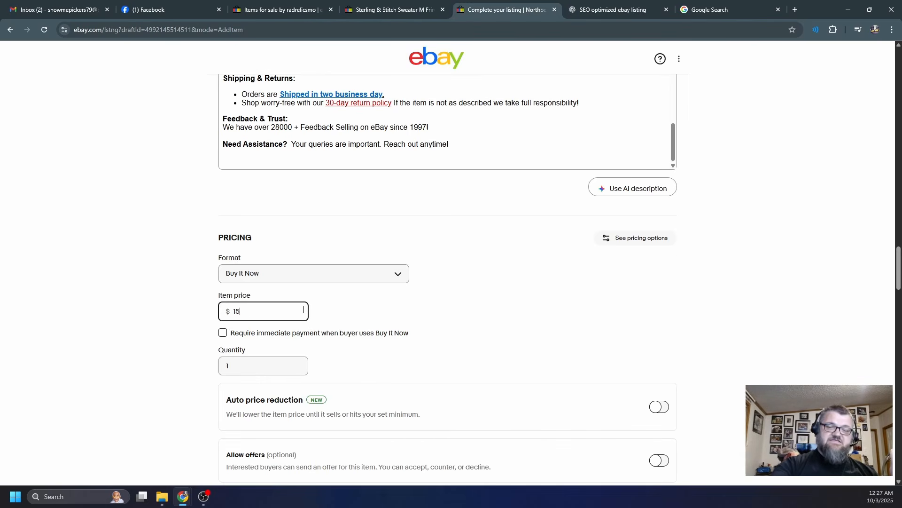
click(428, 308)
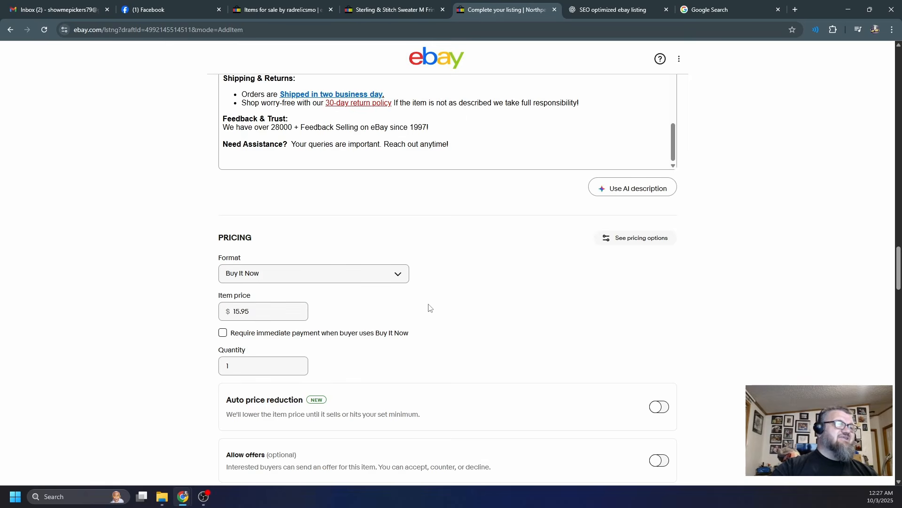
Review the listing's pricing options and turn on Allow offers.
scroll(430, 308, down, 3)
scroll(434, 308, down, 2)
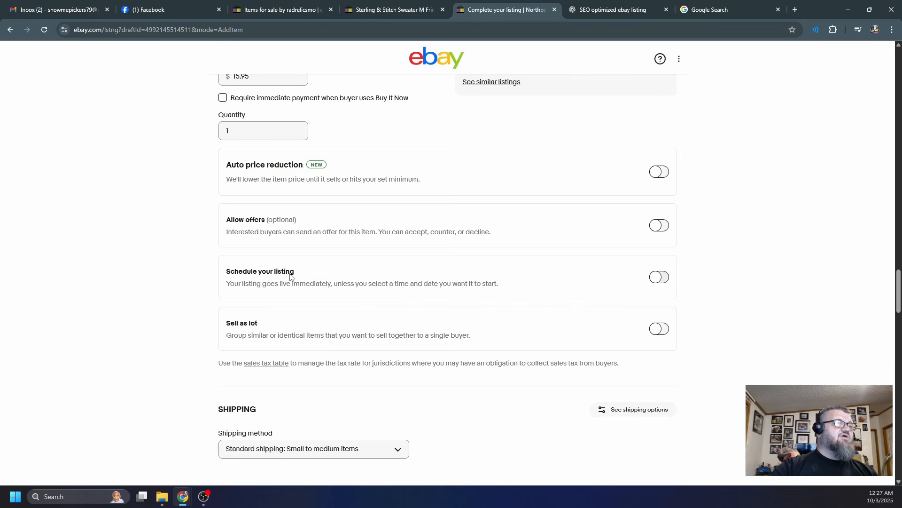
scroll(410, 317, down, 3)
scroll(410, 316, up, 4)
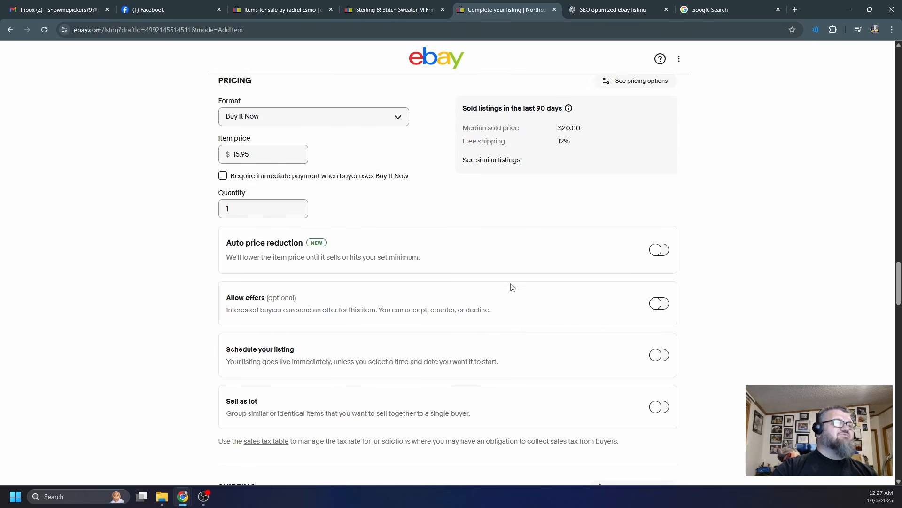
click(660, 303)
Set the package weight to 10 oz and the package dimensions to 12 x 12 x 2 inches.
scroll(496, 286, down, 7)
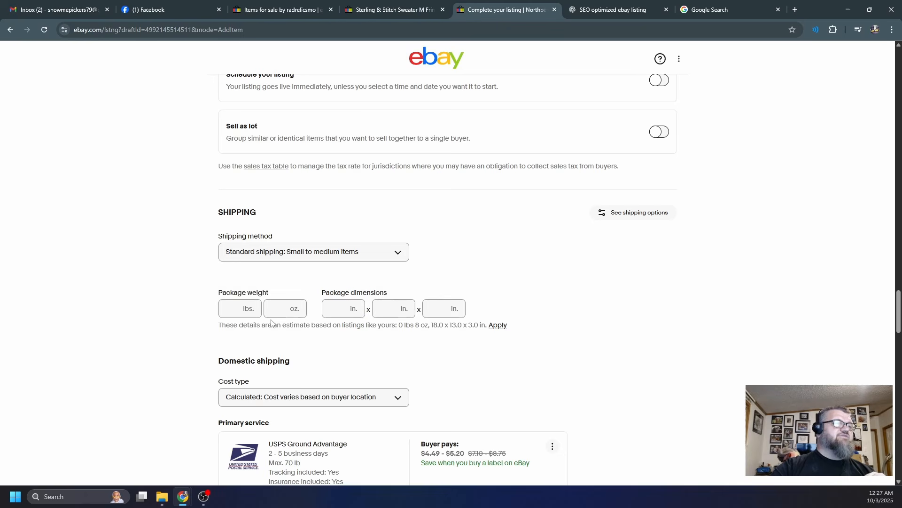
click(307, 307)
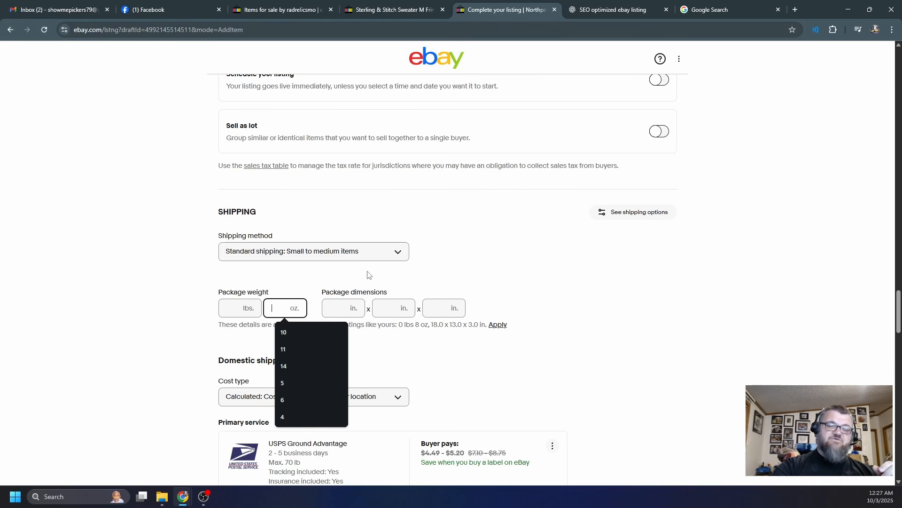
text(10)
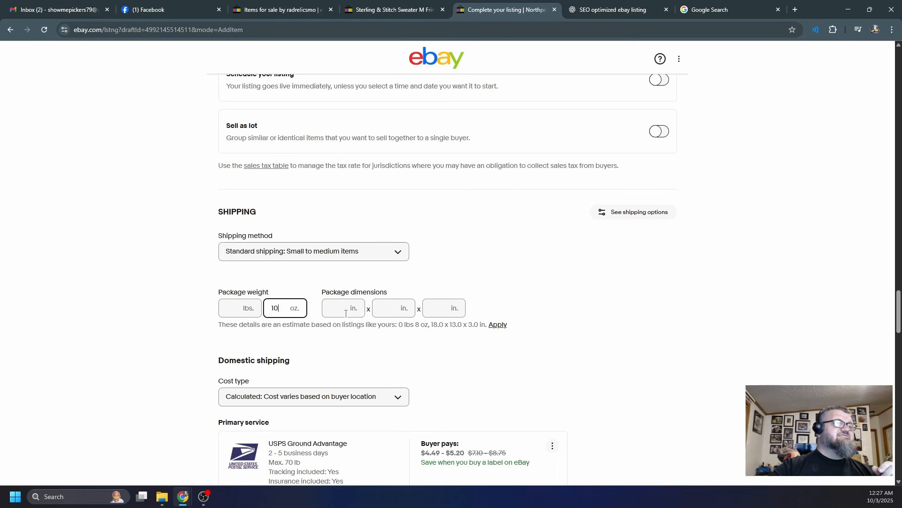
click(344, 312)
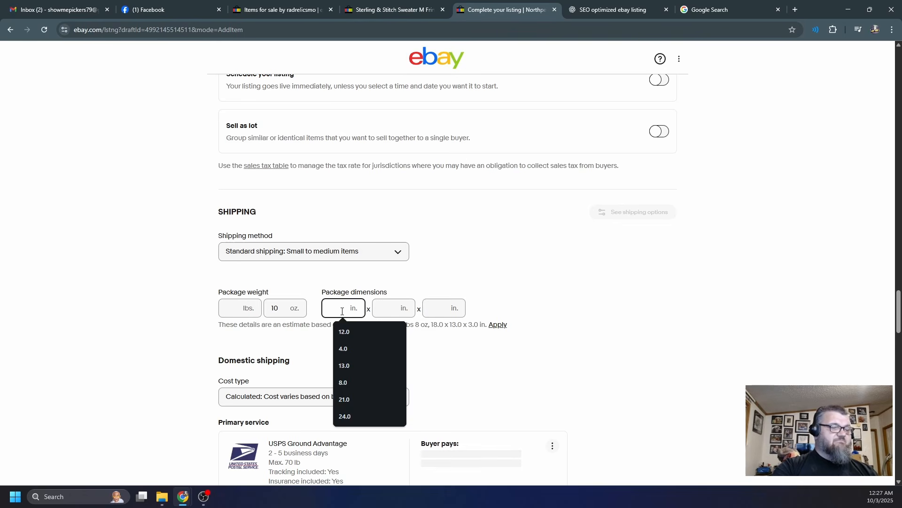
text(12)
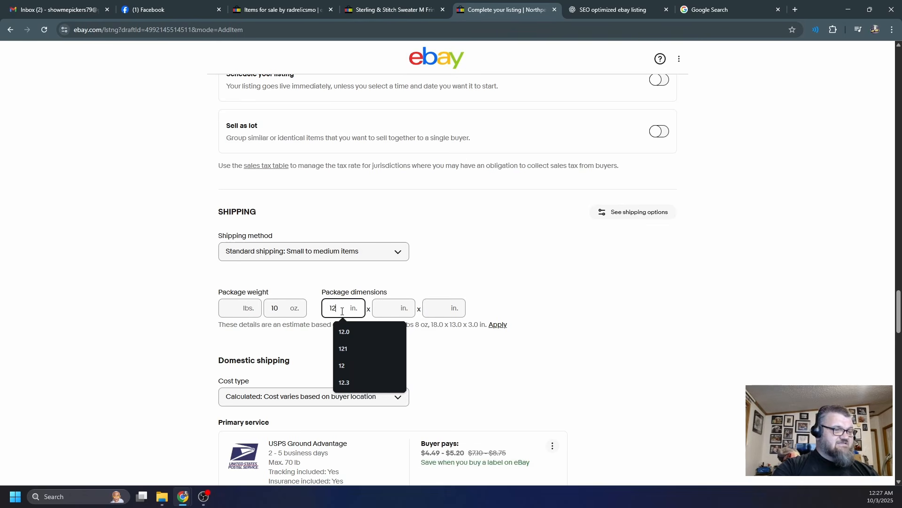
key(Tab)
text(12)
key(Tab)
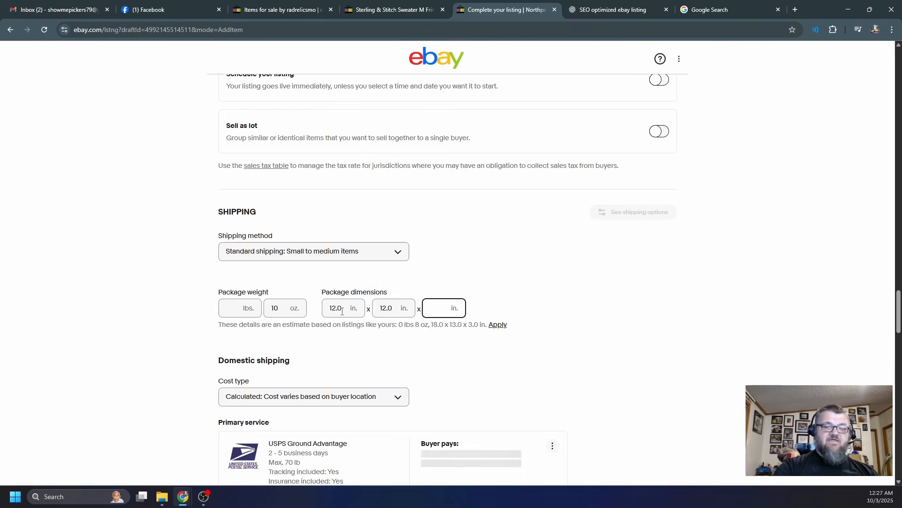
text(2)
click(520, 289)
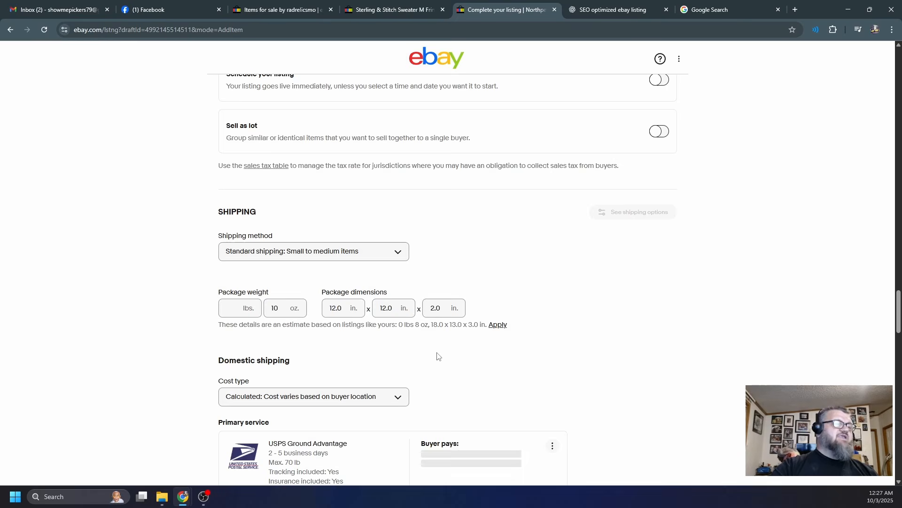
Review the domestic and international shipping settings and the rest of the draft, and publish the Northpeak dragon shirt listing.
scroll(437, 356, down, 2)
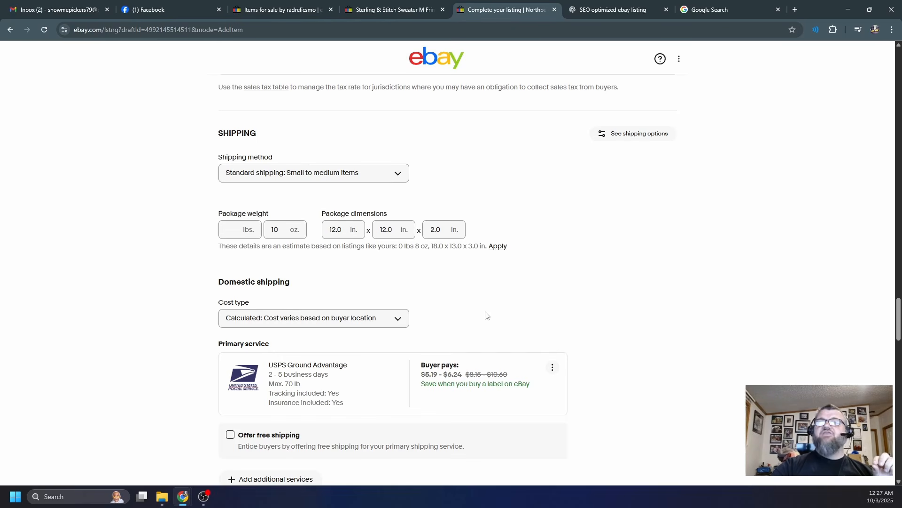
scroll(494, 324, down, 1)
scroll(494, 323, down, 3)
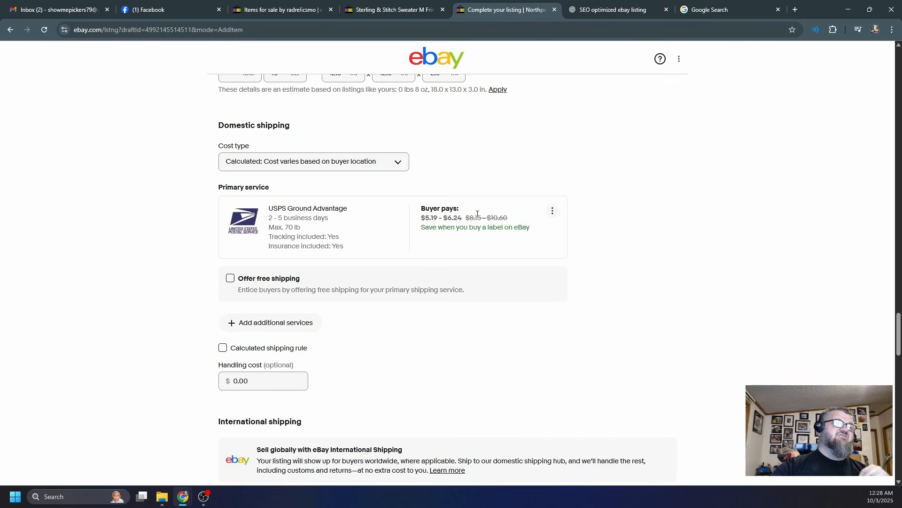
scroll(478, 213, down, 5)
scroll(479, 217, down, 15)
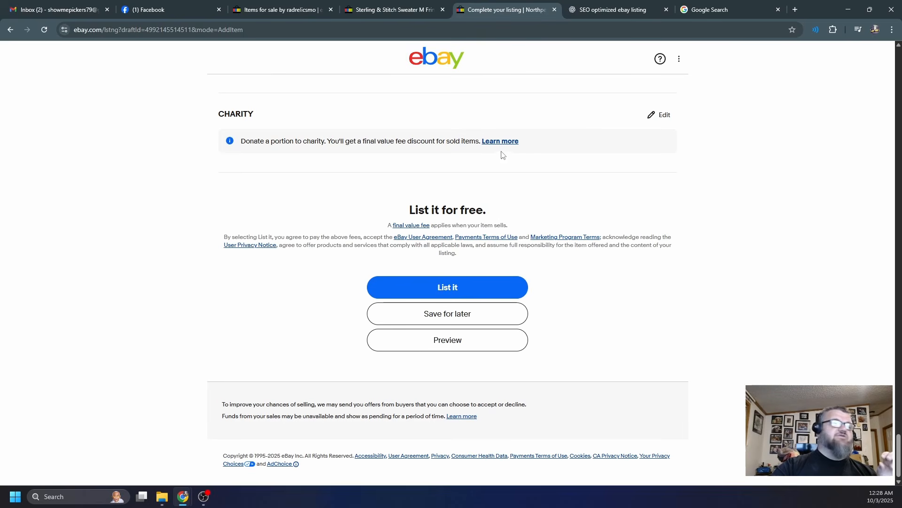
click(472, 288)
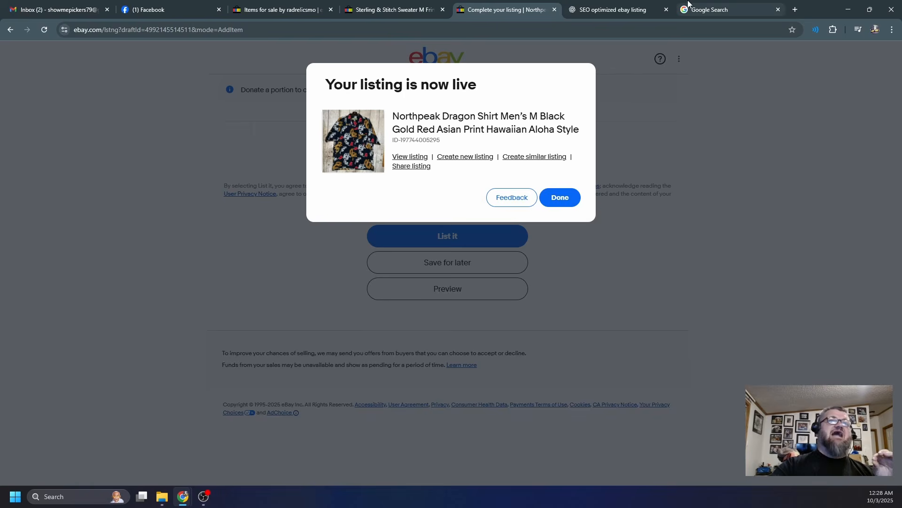
Switch to the ChatGPT conversation with the SEO optimized eBay listing and deselect the highlighted description text.
click(626, 6)
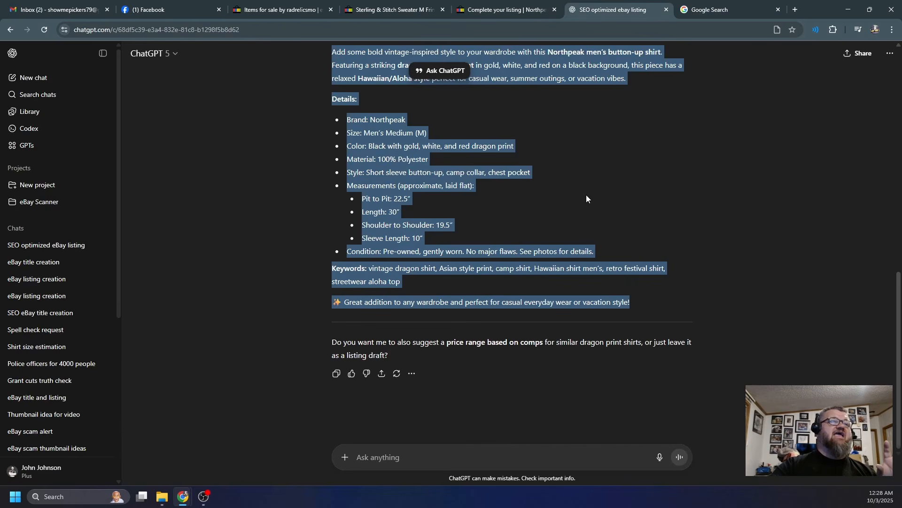
click(505, 225)
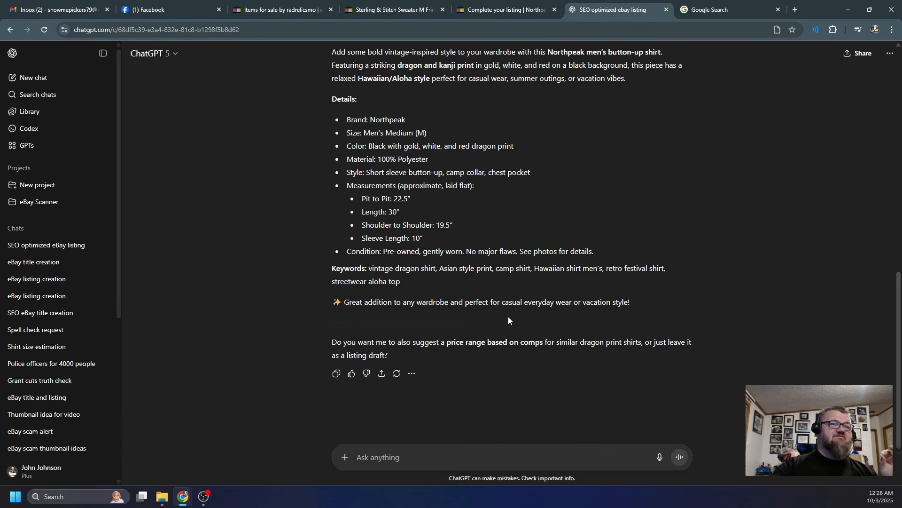